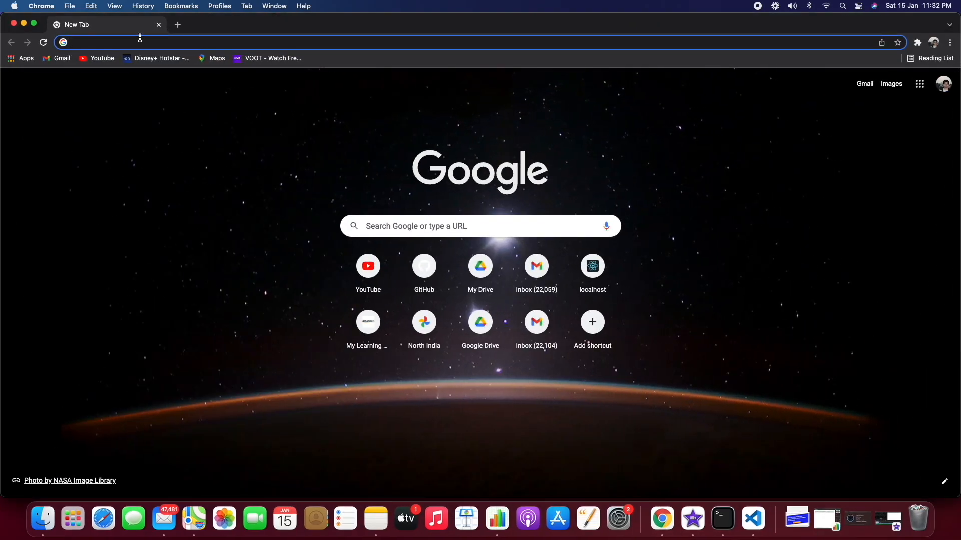
Find the AWS Management Console by searching for "amazon console login" and sign in to the console
{"action": "type", "text": "ama"}
{"action": "key", "text": "Return"}
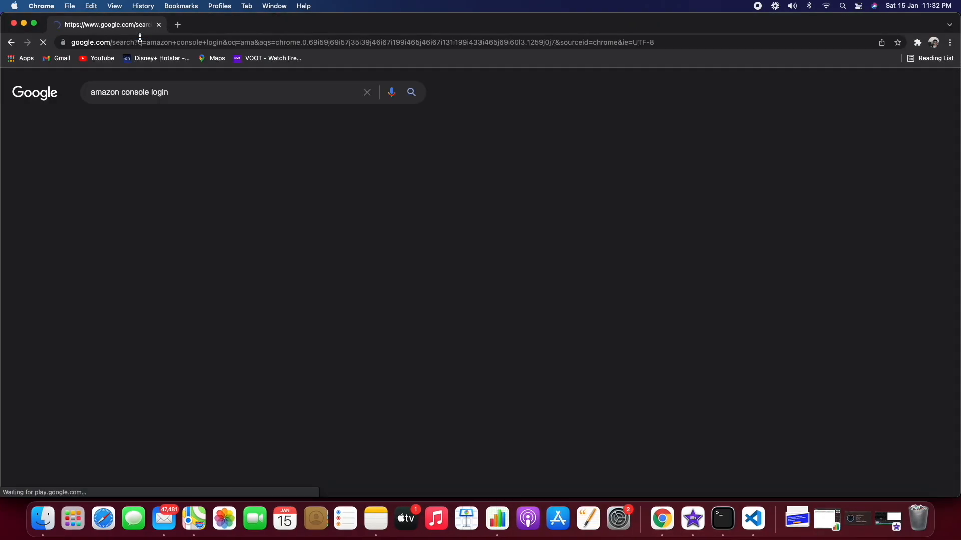
{"action": "left_click", "coordinate": [170, 178]}
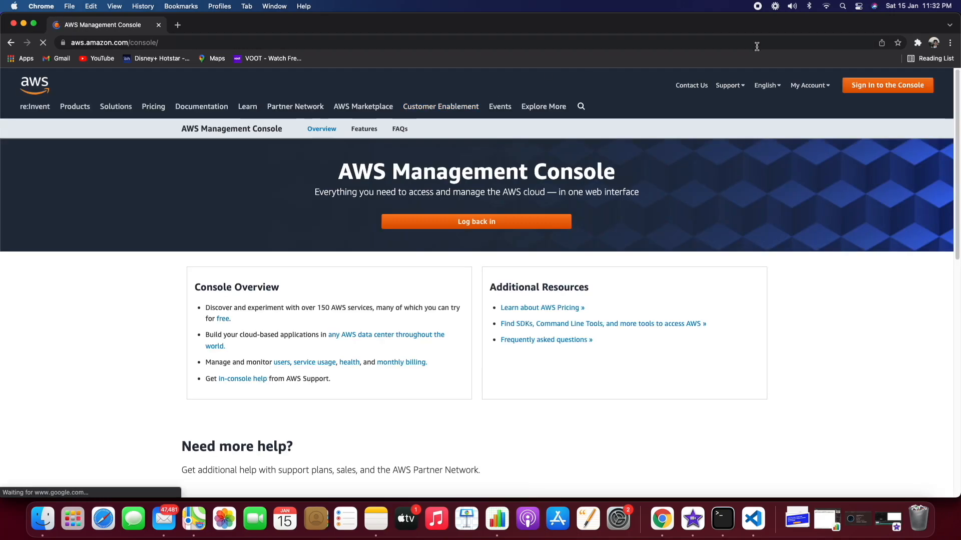
{"action": "left_click", "coordinate": [886, 93]}
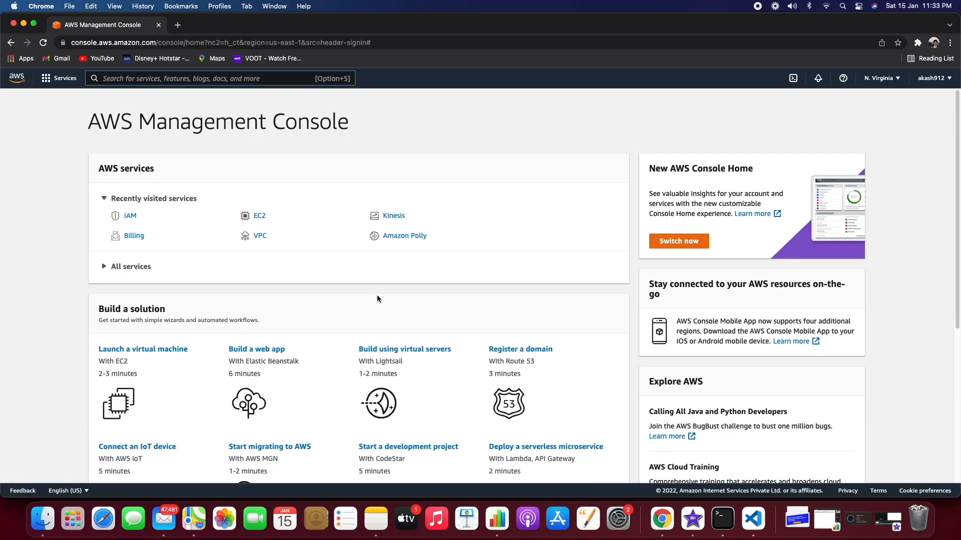
Search the AWS services for s3 and open the S3 service
{"action": "left_click", "coordinate": [180, 77]}
{"action": "type", "text": "s3"}
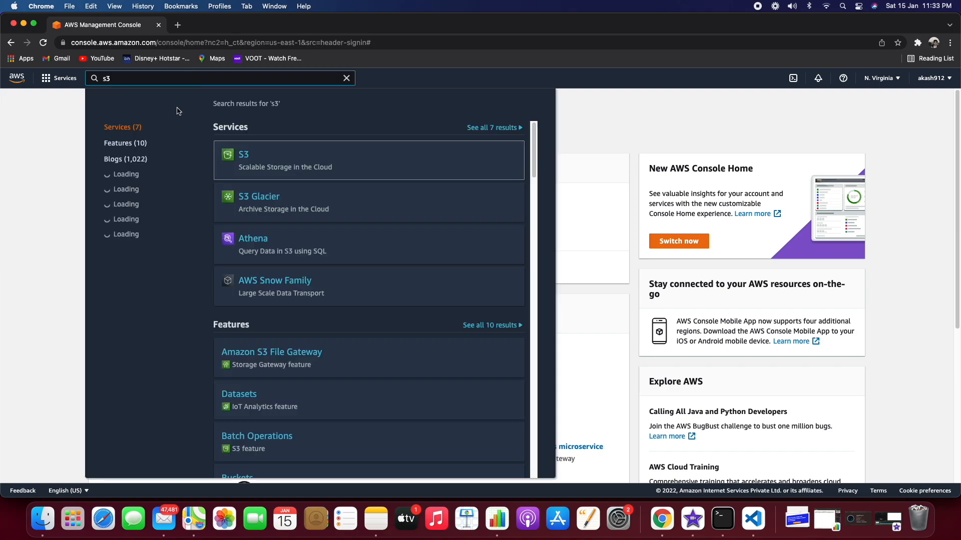
{"action": "left_click", "coordinate": [241, 159]}
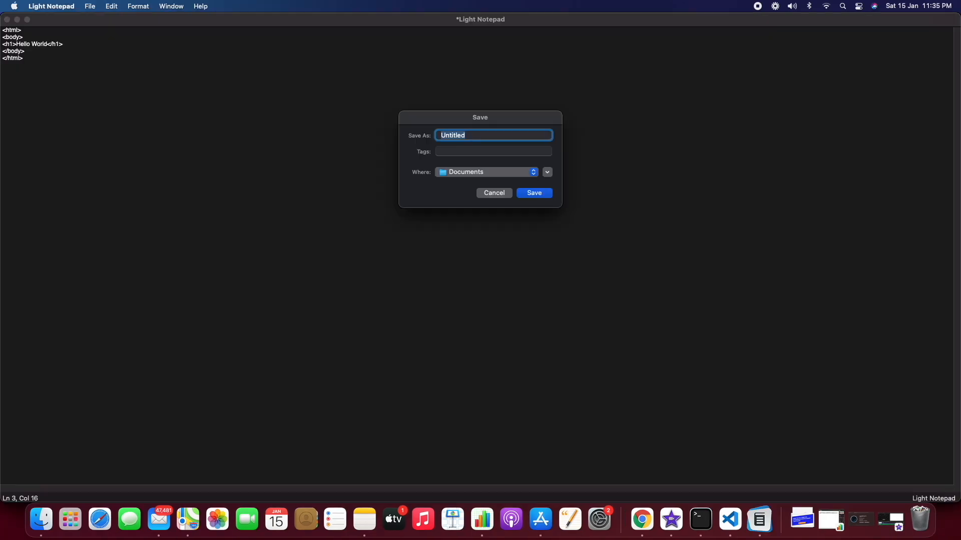
Save the Hello World HTML text as Untitled in the static website folder inside Documents
{"action": "left_click", "coordinate": [466, 173]}
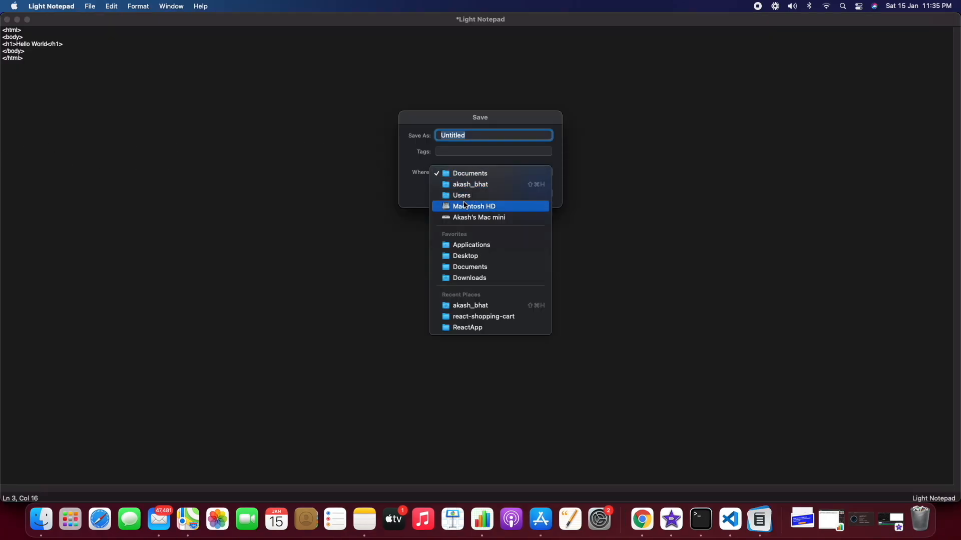
{"action": "left_click", "coordinate": [471, 173]}
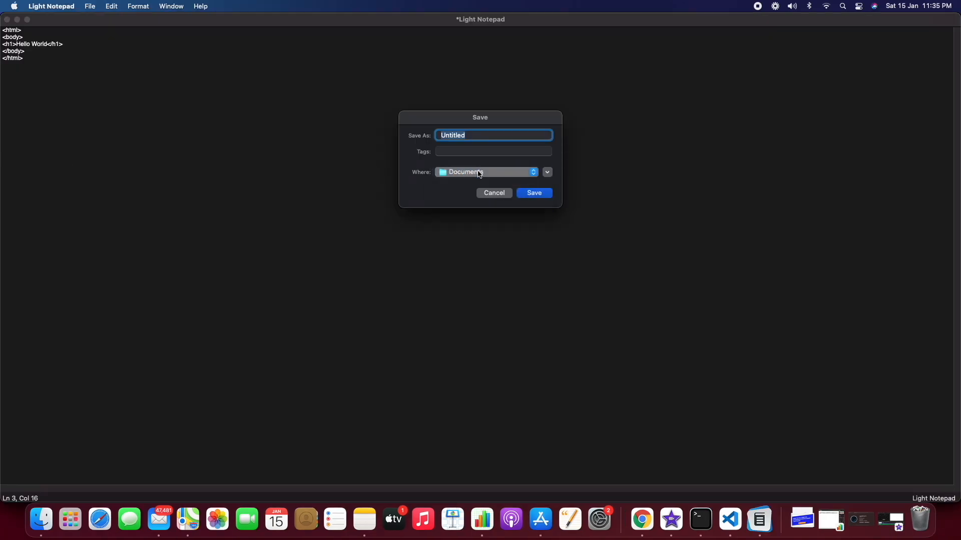
{"action": "left_click", "coordinate": [548, 173]}
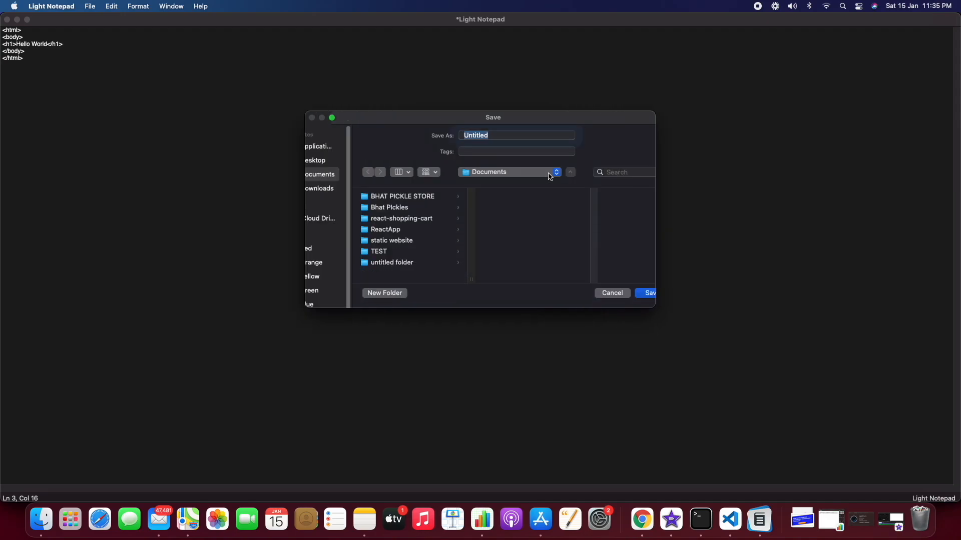
{"action": "left_click", "coordinate": [390, 263]}
{"action": "left_click", "coordinate": [395, 242]}
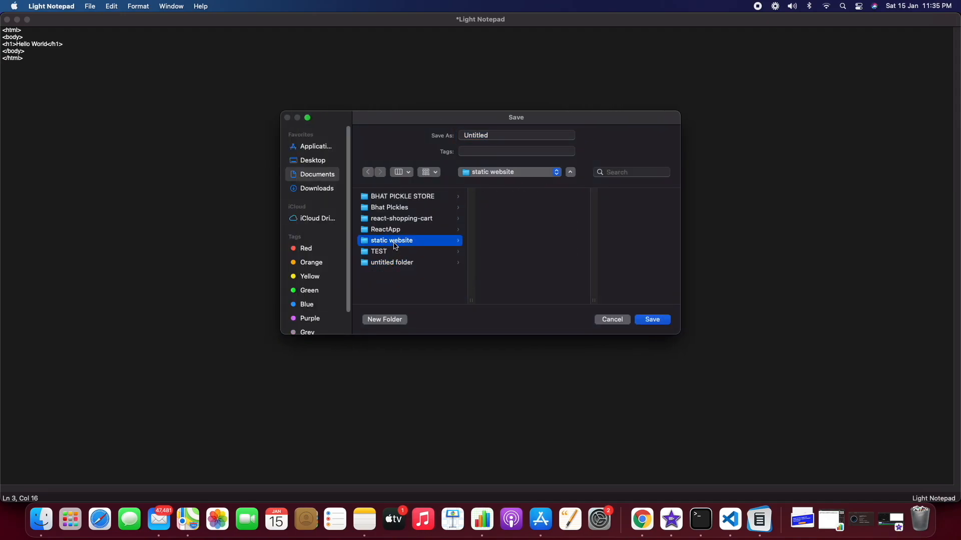
{"action": "left_click", "coordinate": [650, 320]}
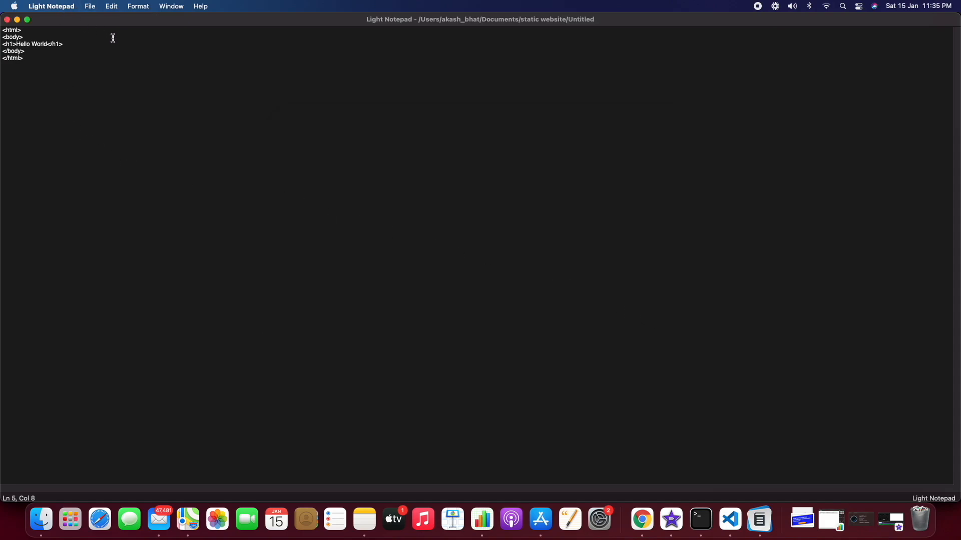
{"action": "key", "text": "super+Tab"}
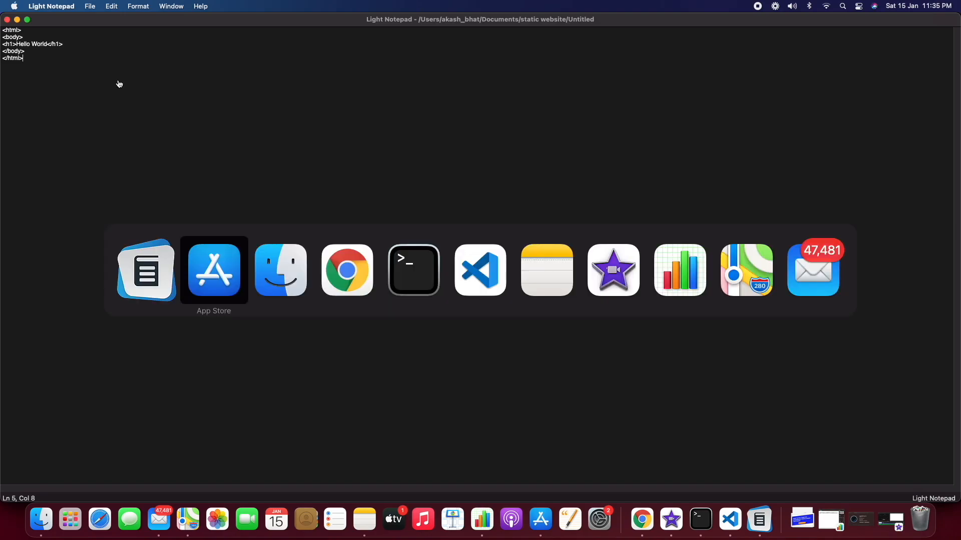
{"action": "key", "text": "super+Tab"}
{"action": "key", "text": "super+Tab"}
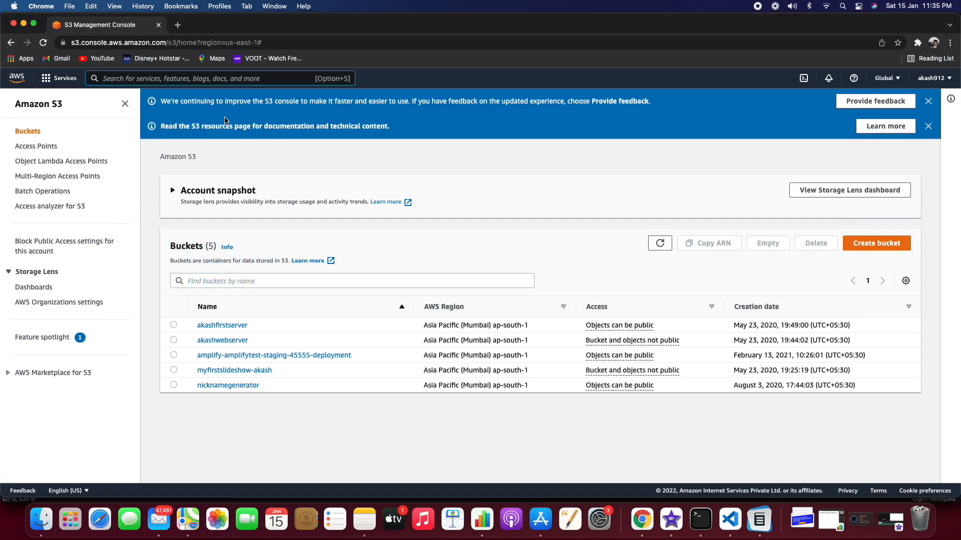
{"action": "key", "text": "super+Tab"}
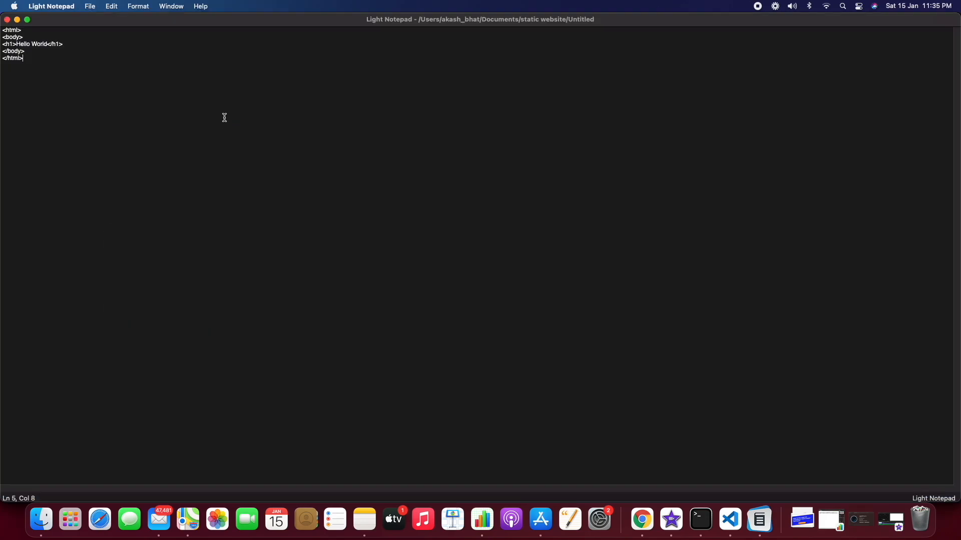
Switch to Finder, rename the Untitled file in the static website folder to Untitled.html and accept the extension change
{"action": "left_click", "coordinate": [46, 523]}
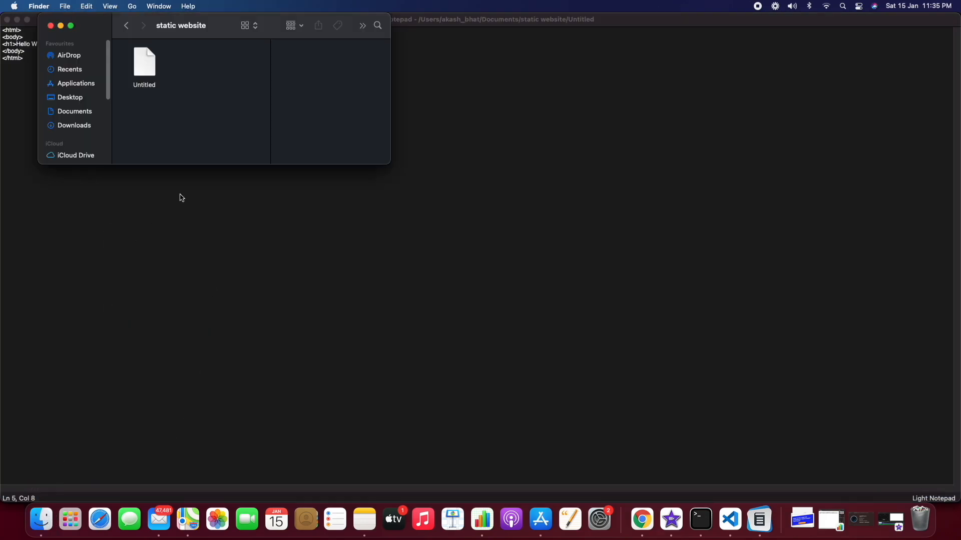
{"action": "left_click", "coordinate": [148, 72]}
{"action": "right_click", "coordinate": [148, 72]}
{"action": "mouse_move", "coordinate": [163, 88]}
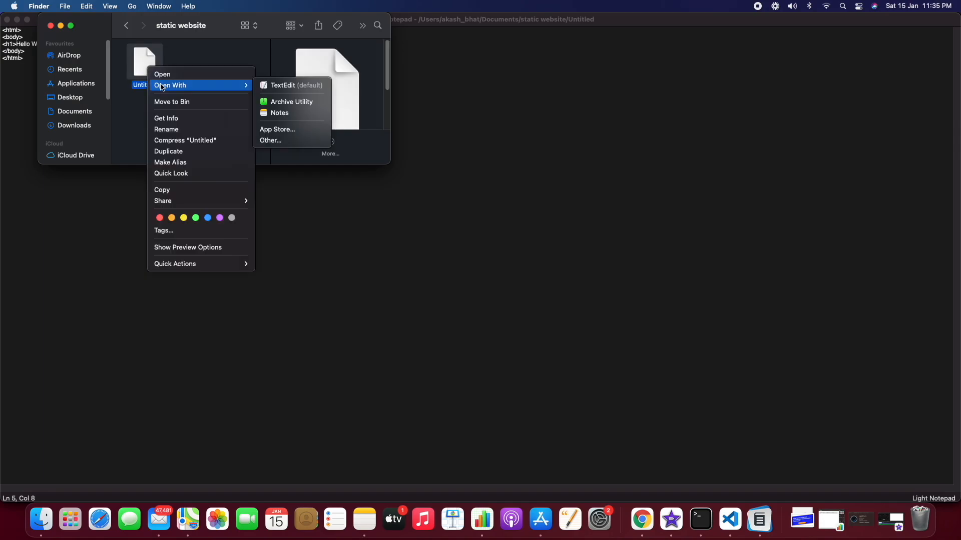
{"action": "left_click", "coordinate": [190, 130]}
{"action": "key", "text": "Right"}
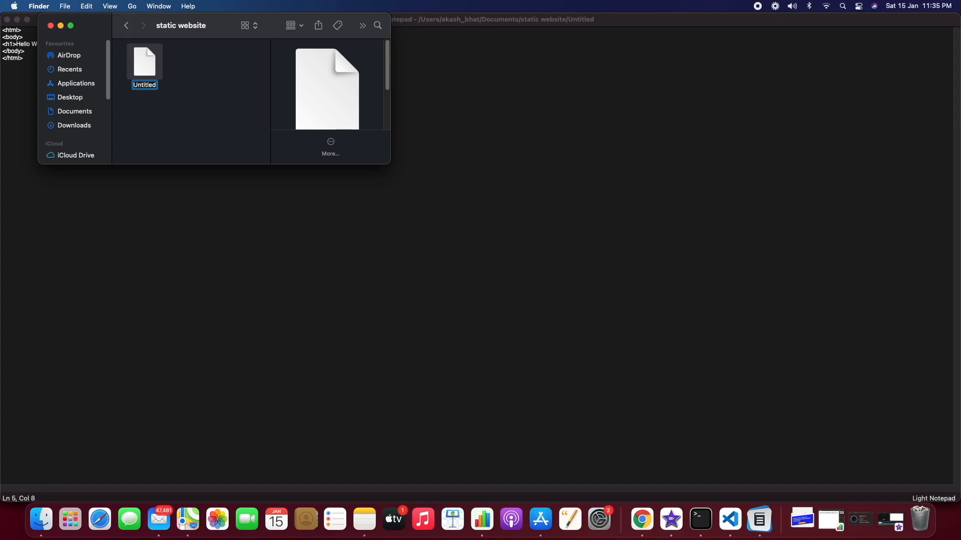
{"action": "type", "text": ".html"}
{"action": "key", "text": "Return"}
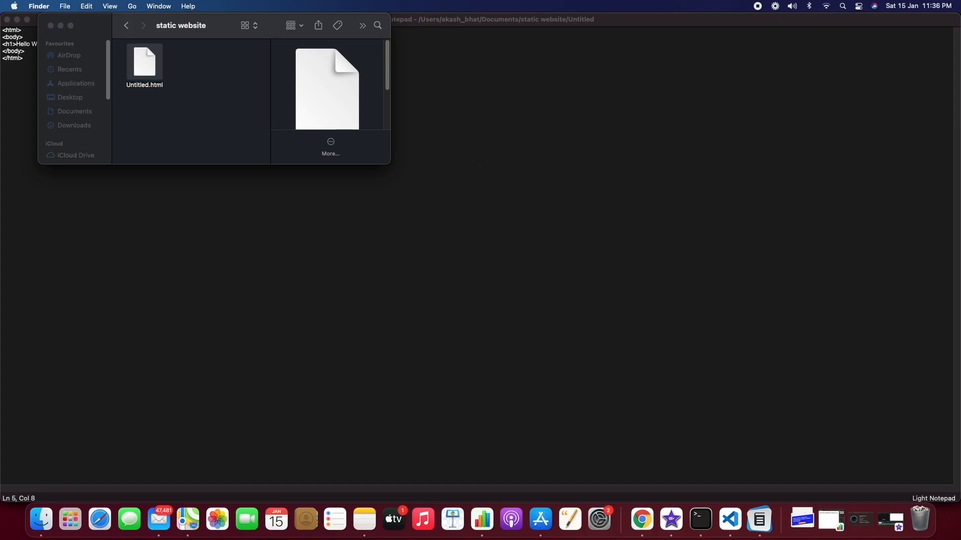
{"action": "left_click", "coordinate": [502, 220]}
Preview Untitled.html in the browser and close its page to return to the S3 console
{"action": "left_click", "coordinate": [169, 94]}
{"action": "double_click", "coordinate": [146, 69]}
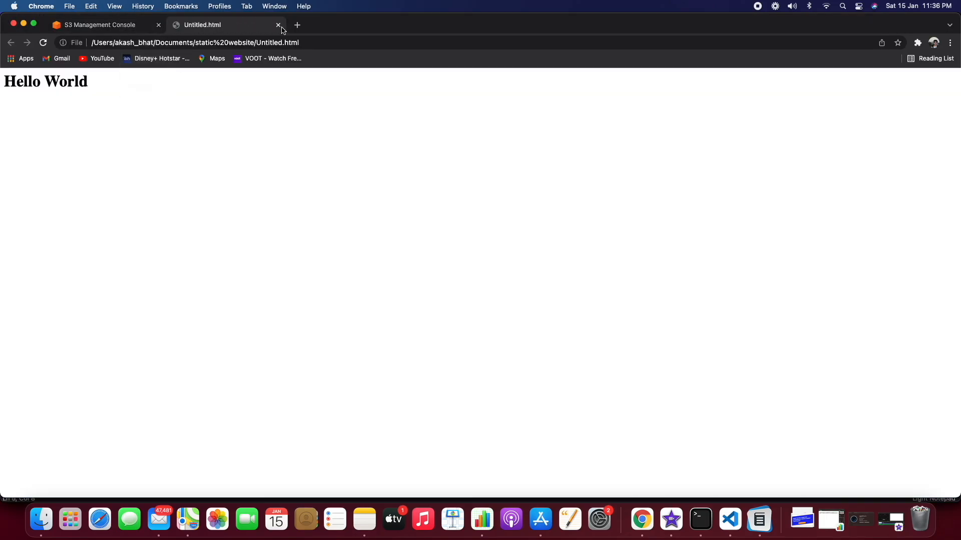
{"action": "left_click", "coordinate": [278, 25]}
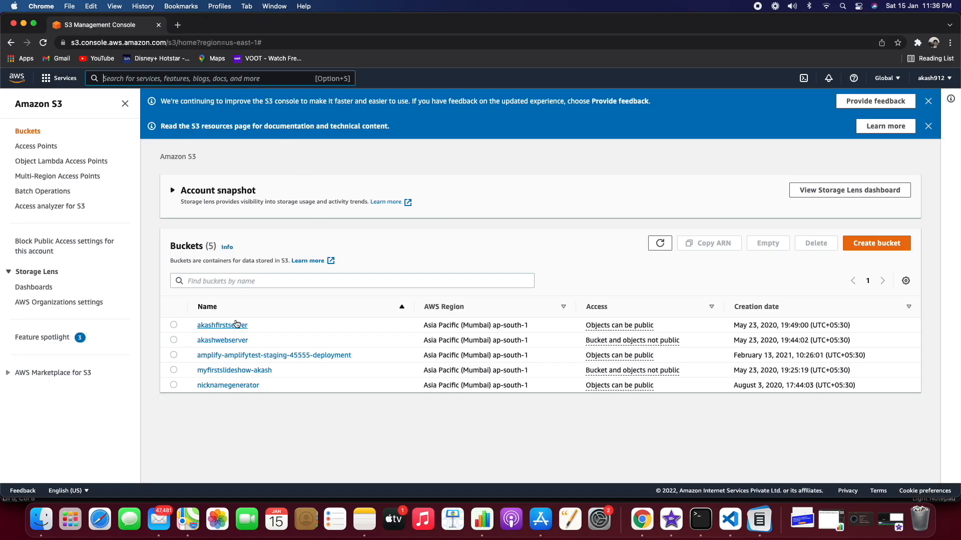
Start a new S3 bucket named "static website", keeping the region US East (N. Virginia) us-east-1
{"action": "left_click", "coordinate": [874, 243]}
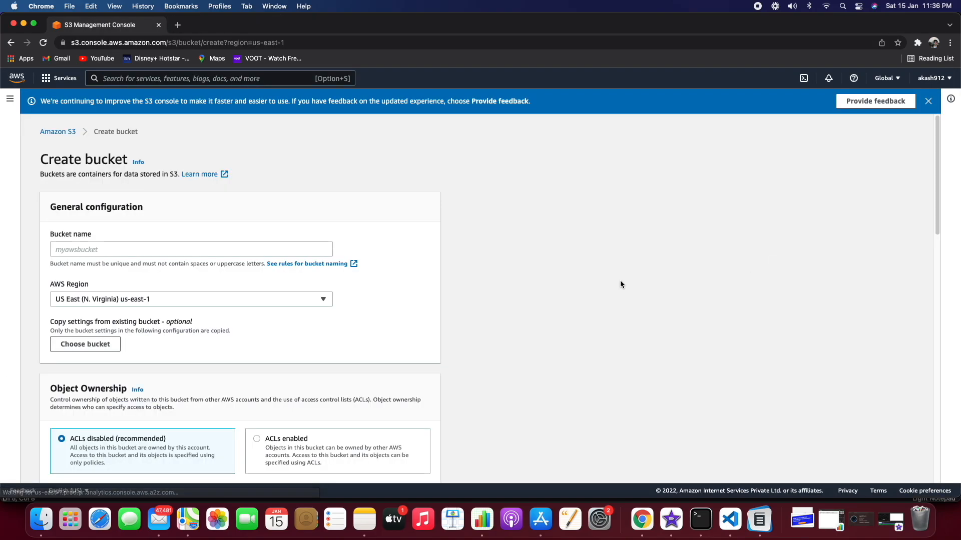
{"action": "left_click", "coordinate": [161, 252]}
{"action": "type", "text": "s"}
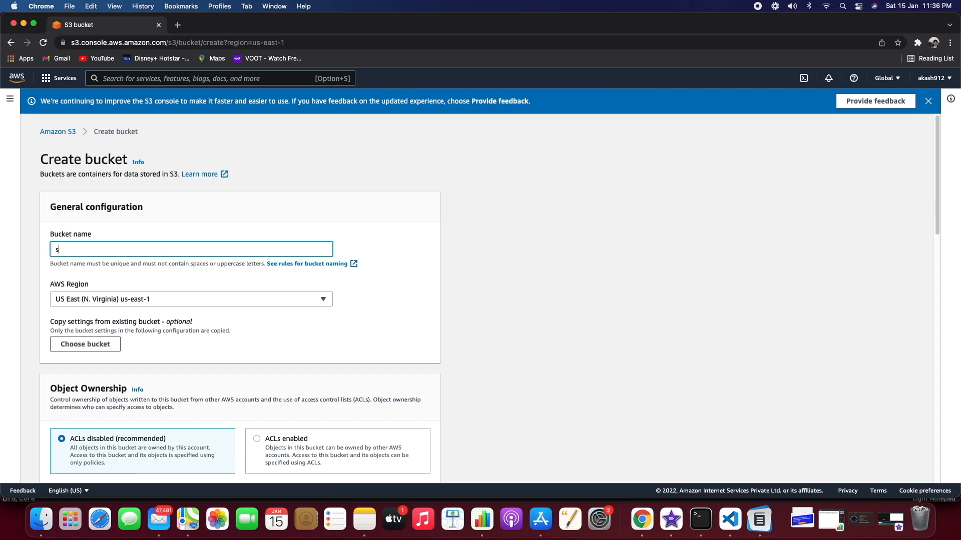
{"action": "type", "text": "tatic website"}
{"action": "left_click", "coordinate": [117, 301]}
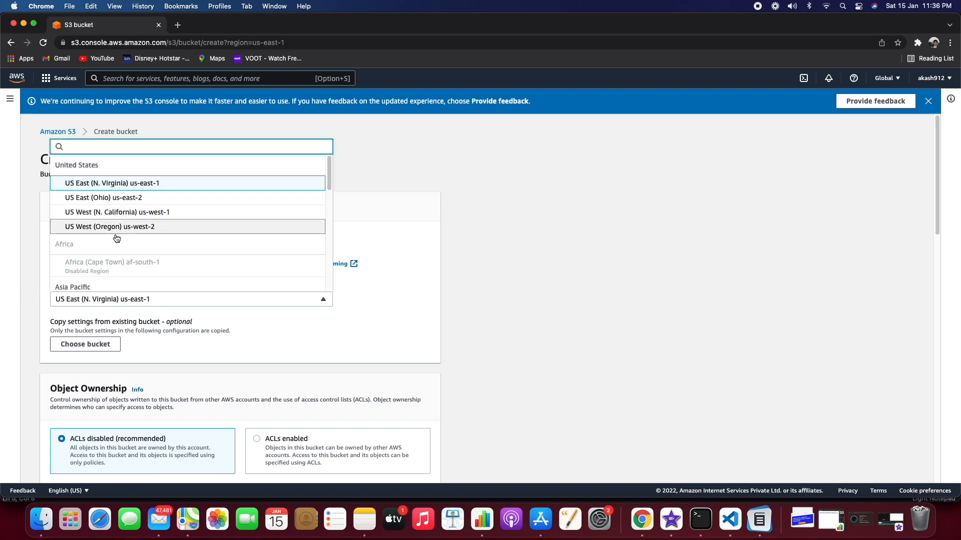
{"action": "left_click", "coordinate": [194, 340]}
Turn off Block all public access for the new bucket, leaving ACLs disabled
{"action": "scroll", "coordinate": [176, 320], "scroll_direction": "down", "scroll_amount": 1}
{"action": "scroll", "coordinate": [176, 320], "scroll_direction": "down", "scroll_amount": 4}
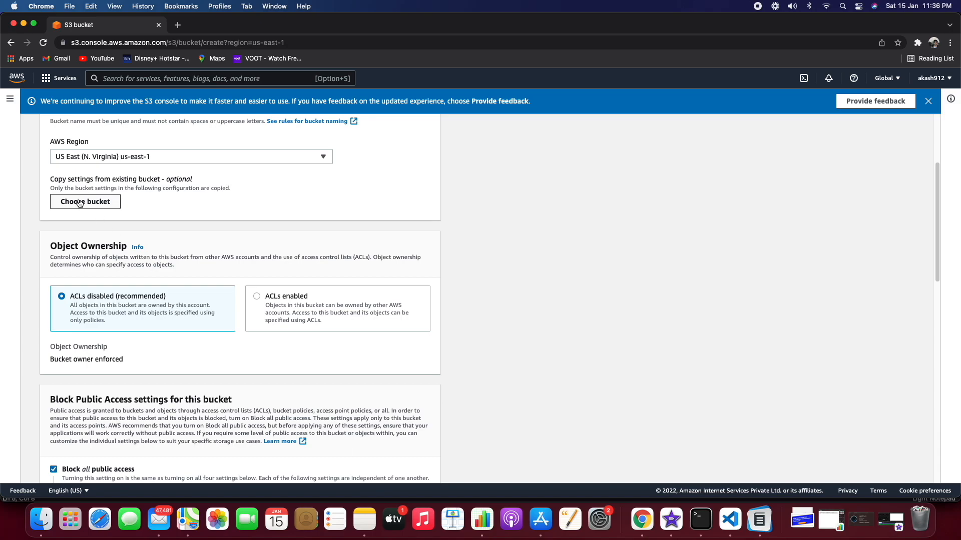
{"action": "scroll", "coordinate": [152, 234], "scroll_direction": "down", "scroll_amount": 2}
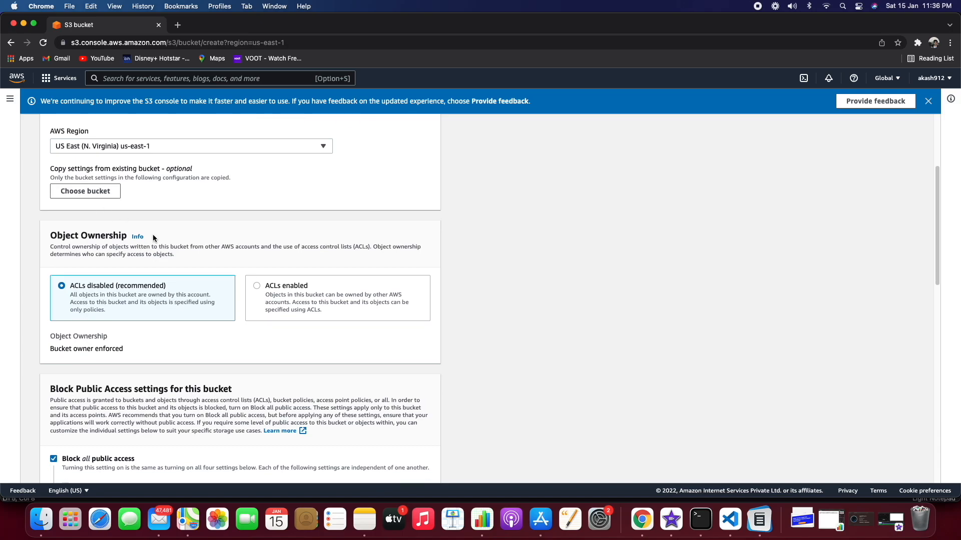
{"action": "scroll", "coordinate": [154, 238], "scroll_direction": "down", "scroll_amount": 1}
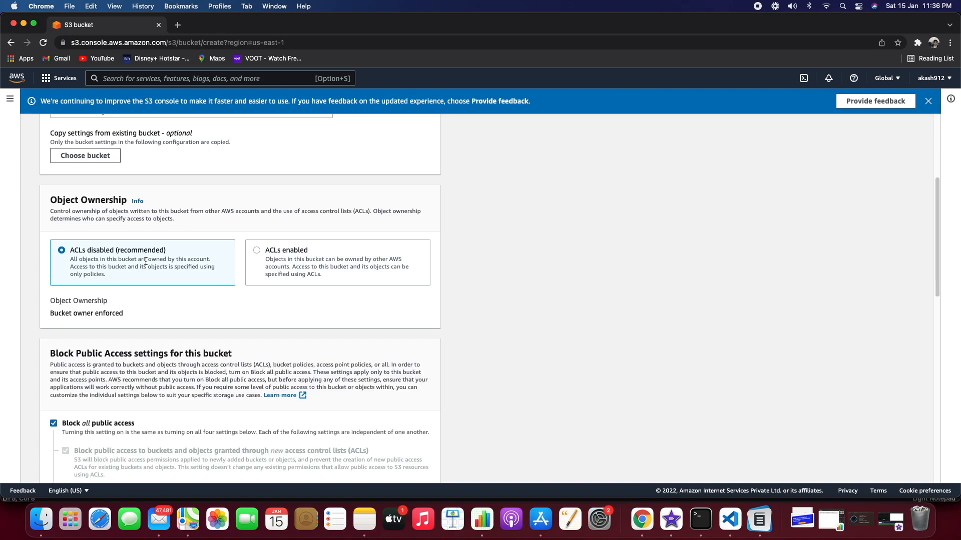
{"action": "scroll", "coordinate": [222, 269], "scroll_direction": "down", "scroll_amount": 6}
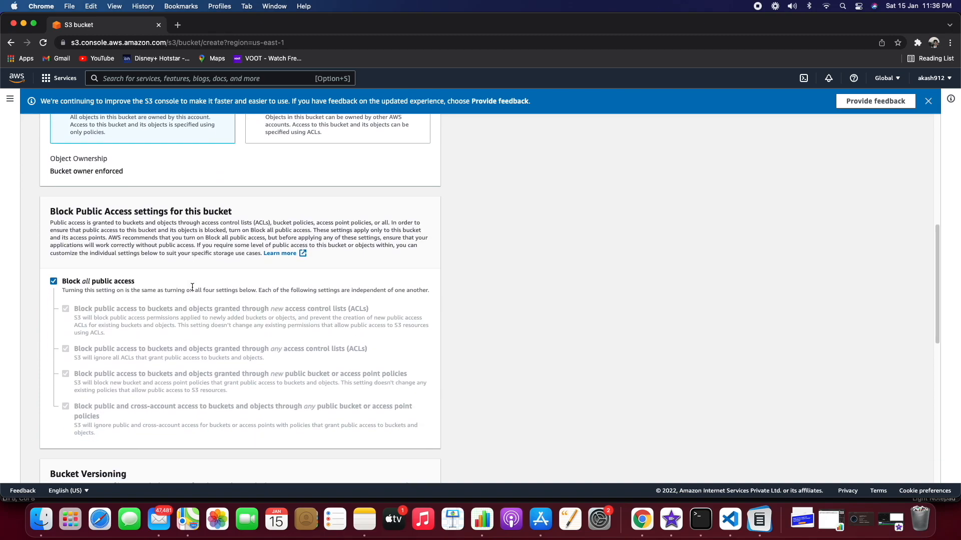
{"action": "left_click", "coordinate": [65, 273]}
Review the bucket's versioning, tags, default encryption and advanced Object Lock settings
{"action": "scroll", "coordinate": [130, 278], "scroll_direction": "down", "scroll_amount": 6}
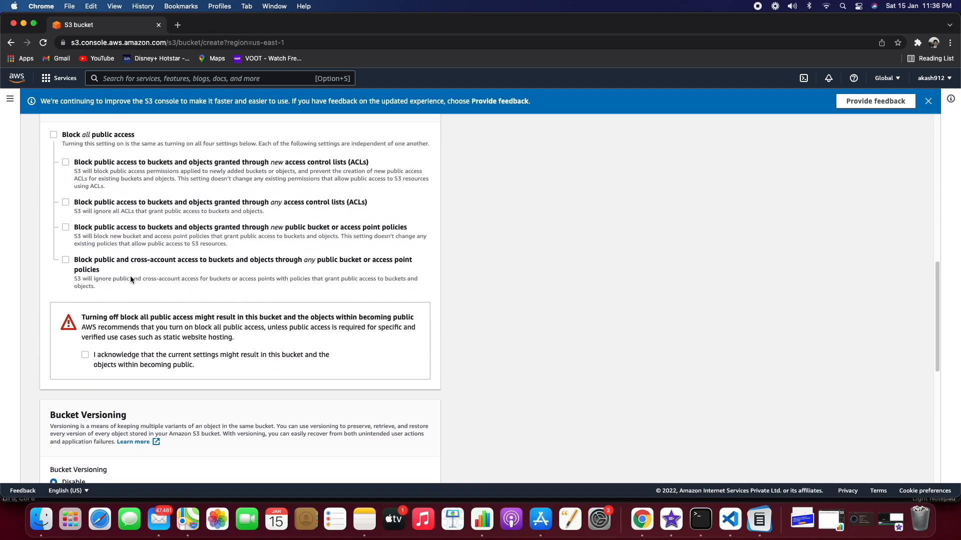
{"action": "scroll", "coordinate": [130, 280], "scroll_direction": "down", "scroll_amount": 6}
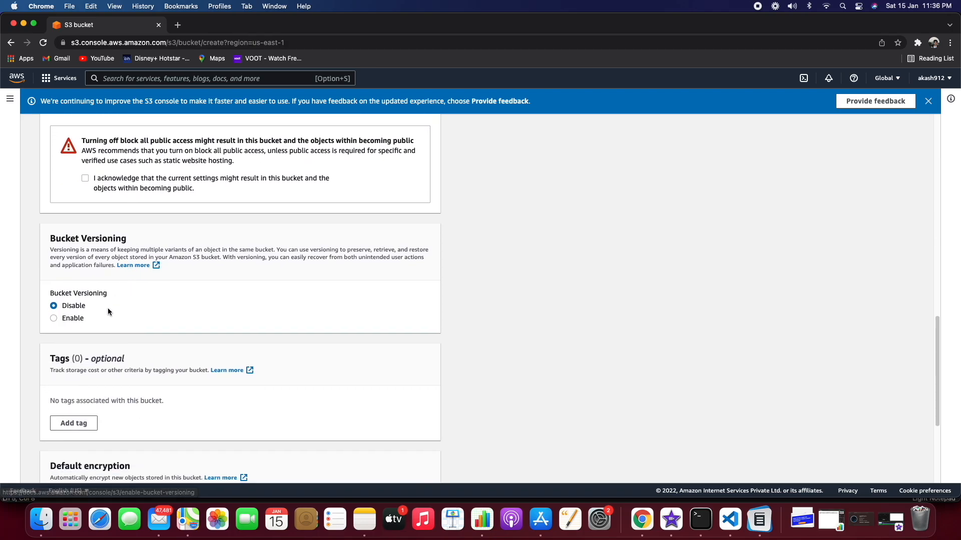
{"action": "scroll", "coordinate": [136, 322], "scroll_direction": "down", "scroll_amount": 5}
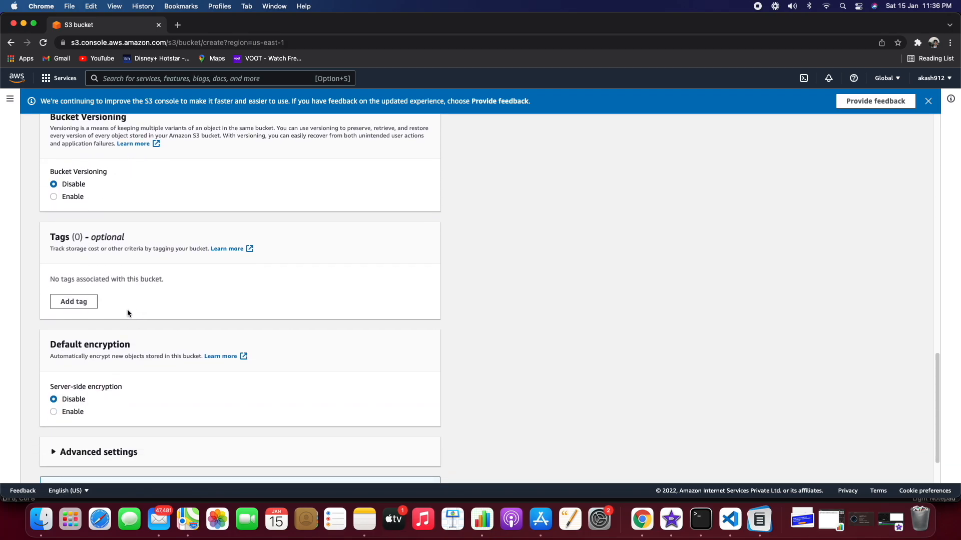
{"action": "left_click_drag", "start_coordinate": [62, 171], "coordinate": [107, 171]}
{"action": "left_click", "coordinate": [139, 248]}
{"action": "scroll", "coordinate": [97, 279], "scroll_direction": "down", "scroll_amount": 3}
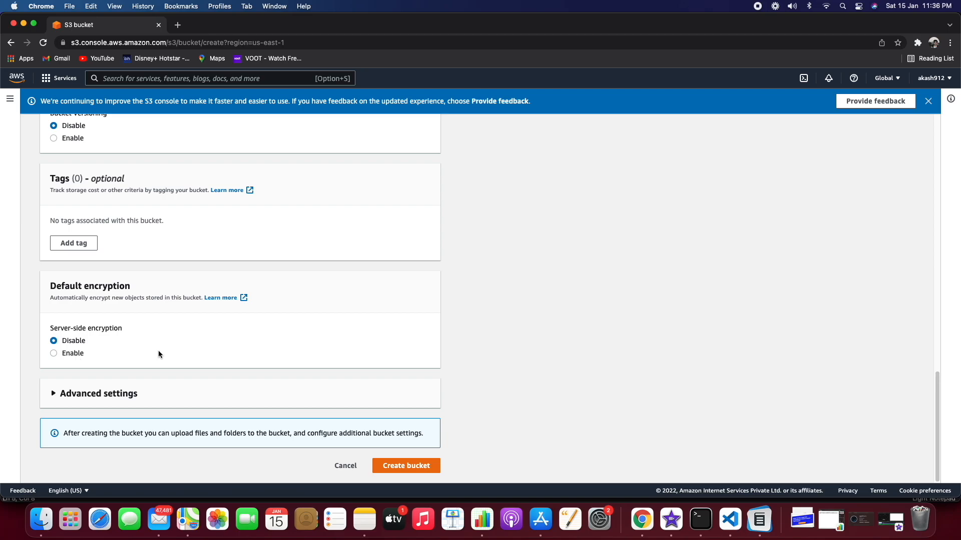
{"action": "left_click", "coordinate": [116, 395]}
{"action": "scroll", "coordinate": [150, 350], "scroll_direction": "down", "scroll_amount": 5}
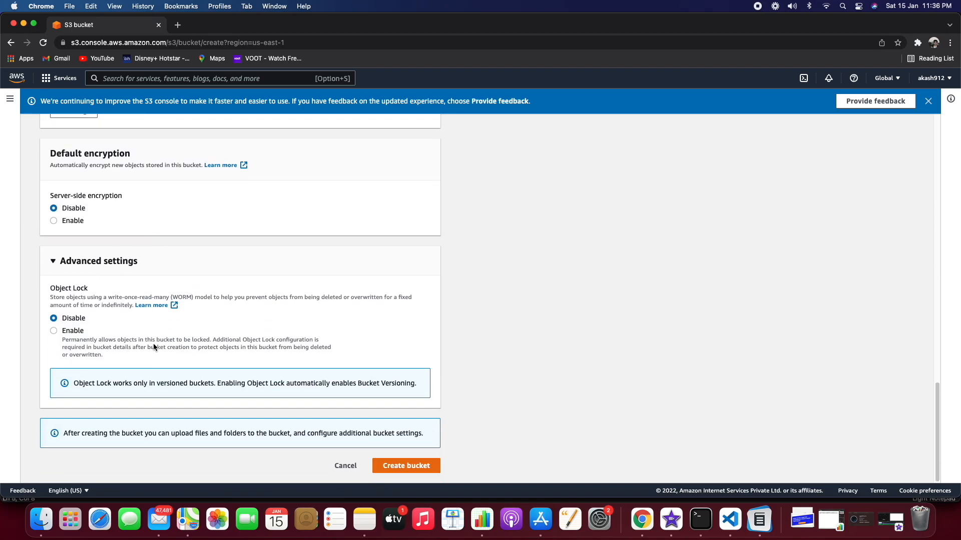
{"action": "left_click_drag", "start_coordinate": [49, 289], "coordinate": [88, 289]}
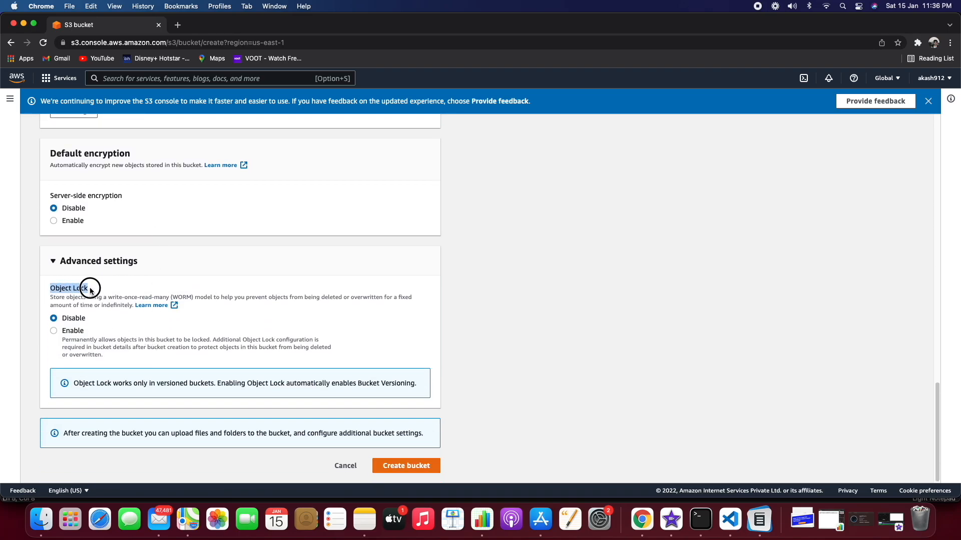
{"action": "left_click", "coordinate": [221, 314]}
{"action": "left_click_drag", "start_coordinate": [221, 300], "coordinate": [315, 298]}
{"action": "left_click", "coordinate": [312, 325]}
Try to create the bucket, and correct its name to staticwebsite9742
{"action": "left_click", "coordinate": [406, 465]}
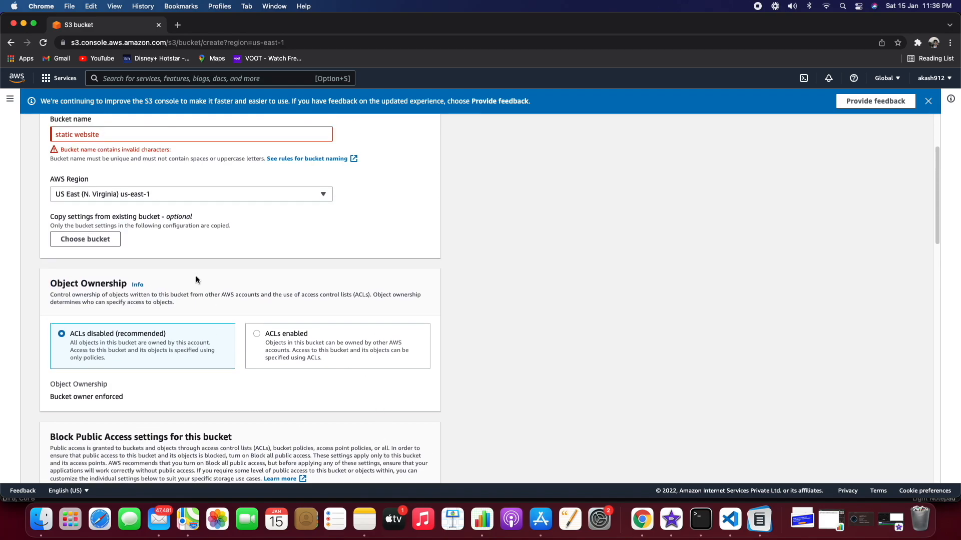
{"action": "scroll", "coordinate": [197, 280], "scroll_direction": "up", "scroll_amount": 3}
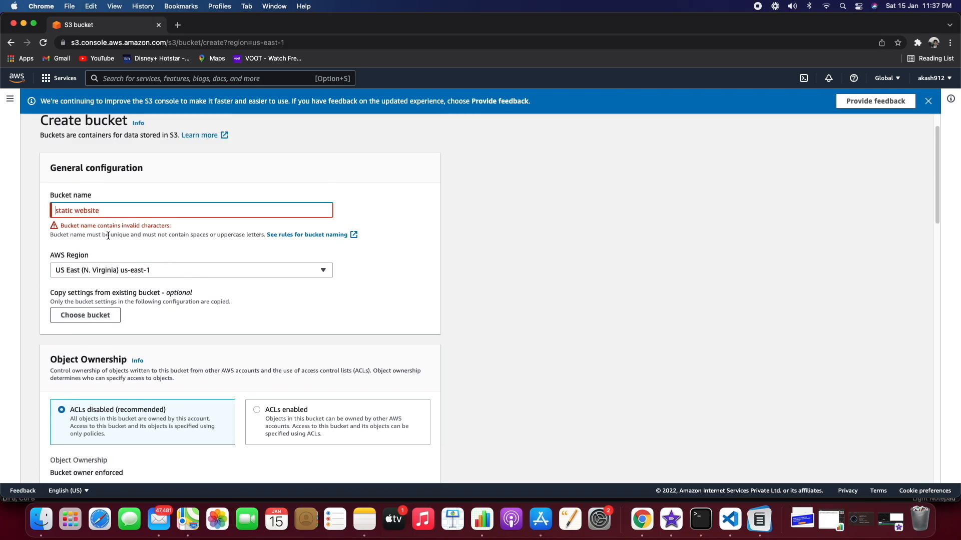
{"action": "type", "text": "_"}
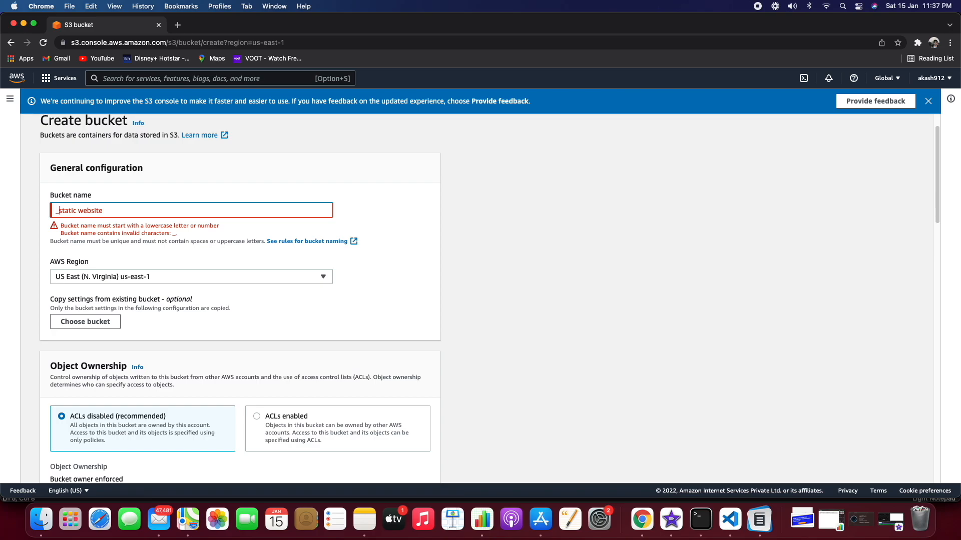
{"action": "key", "text": "BackSpace"}
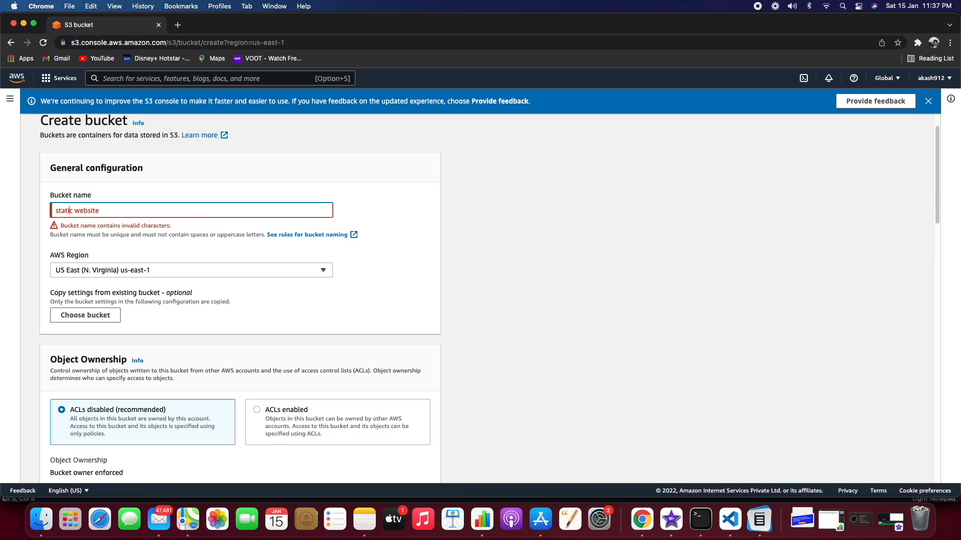
{"action": "key", "text": "BackSpace"}
{"action": "type", "text": "_"}
{"action": "key", "text": "BackSpace"}
{"action": "type", "text": "99"}
{"action": "key", "text": "BackSpace"}
{"action": "type", "text": "742"}
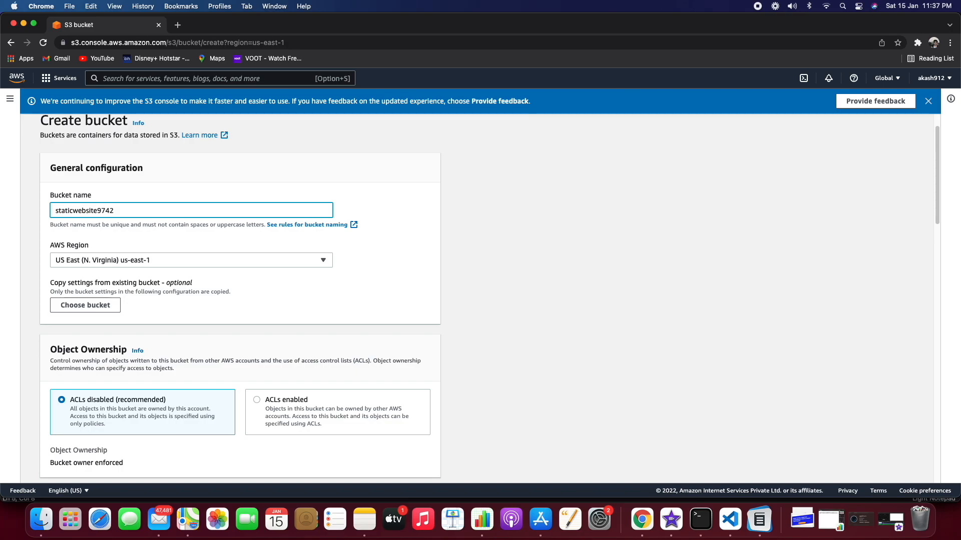
Acknowledge that the current settings might make the bucket and its objects public, and create the bucket
{"action": "left_click", "coordinate": [398, 253]}
{"action": "scroll", "coordinate": [398, 254], "scroll_direction": "up", "scroll_amount": 1}
{"action": "scroll", "coordinate": [398, 254], "scroll_direction": "down", "scroll_amount": 20}
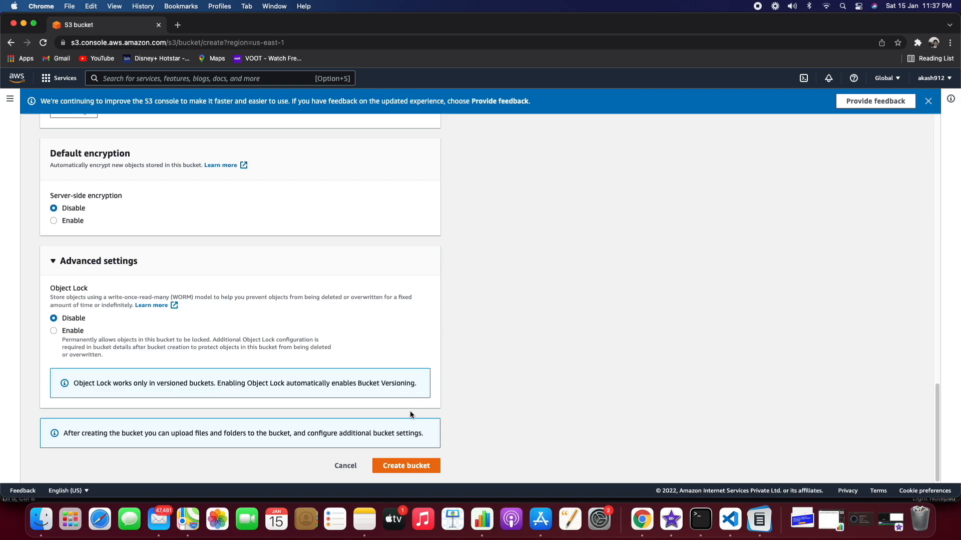
{"action": "left_click", "coordinate": [401, 465]}
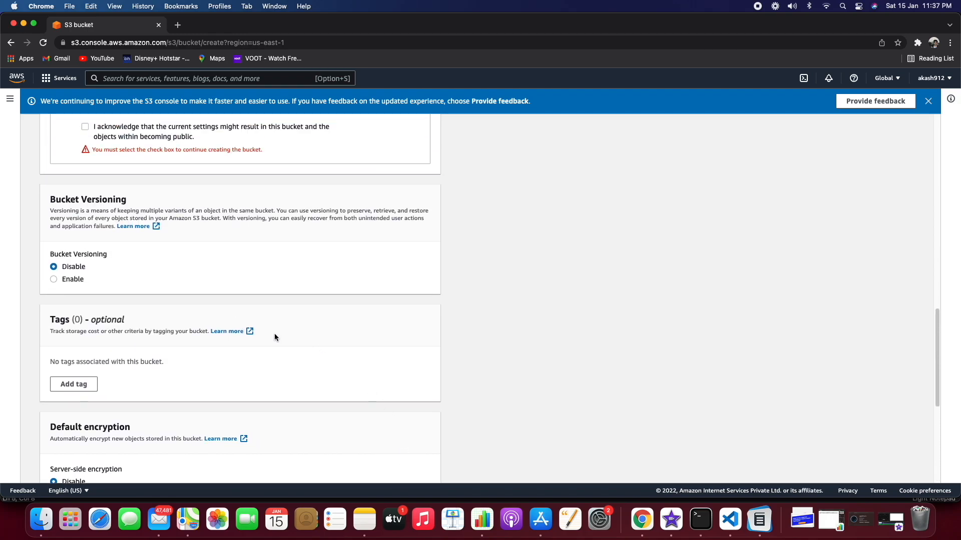
{"action": "scroll", "coordinate": [275, 333], "scroll_direction": "up", "scroll_amount": 4}
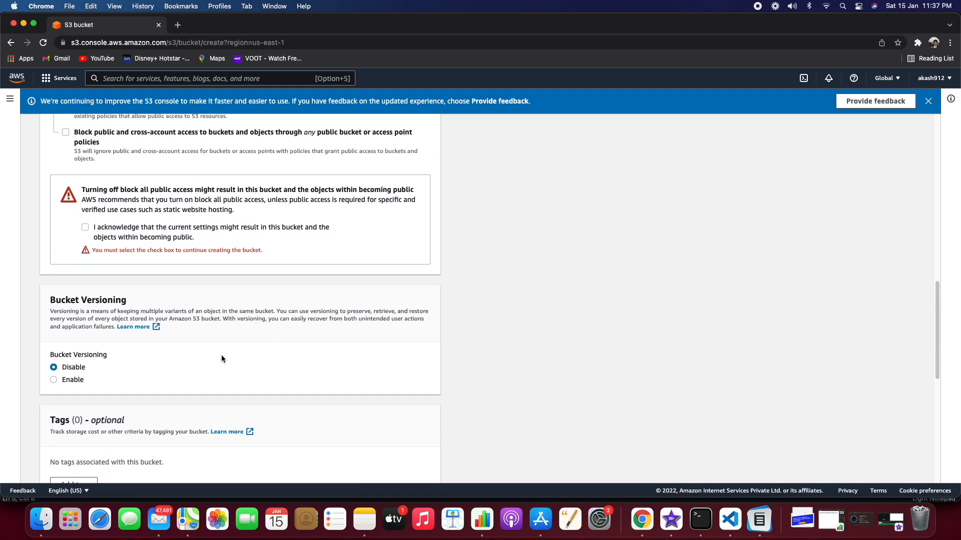
{"action": "left_click_drag", "start_coordinate": [124, 253], "coordinate": [174, 253]}
{"action": "left_click", "coordinate": [182, 256]}
{"action": "left_click", "coordinate": [83, 229]}
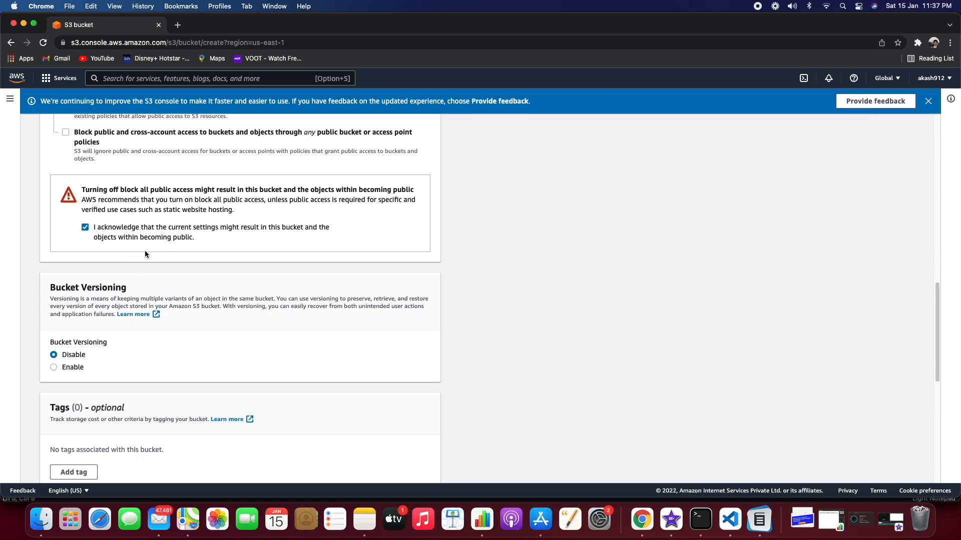
{"action": "scroll", "coordinate": [253, 319], "scroll_direction": "down", "scroll_amount": 10}
{"action": "left_click", "coordinate": [394, 468]}
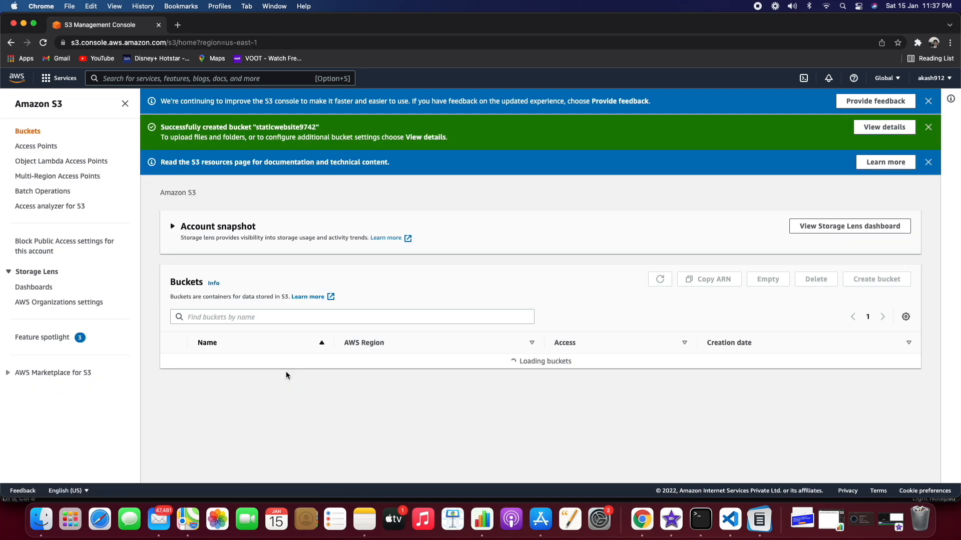
Open the staticwebsite9742 bucket and add Untitled.html from the static website folder in Documents to its upload
{"action": "left_click", "coordinate": [225, 437]}
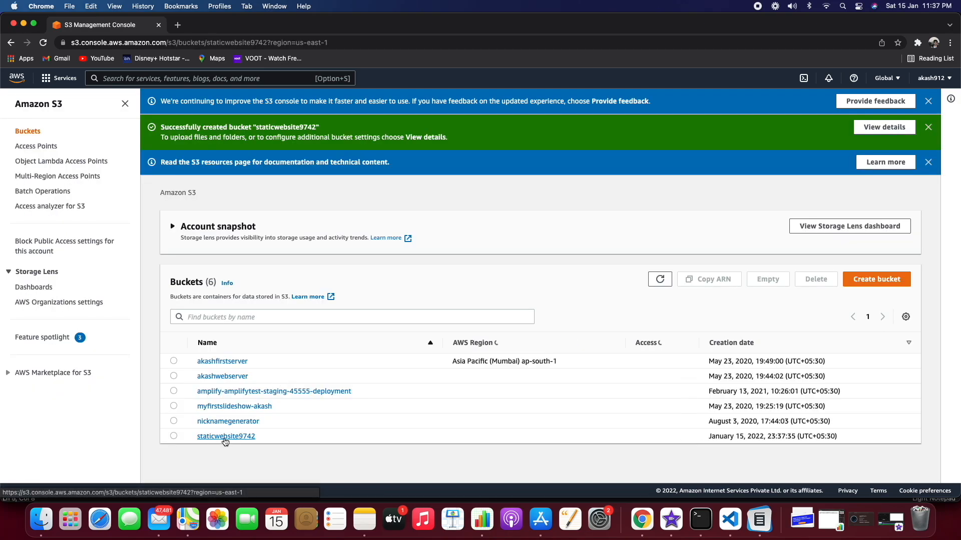
{"action": "left_click", "coordinate": [678, 270]}
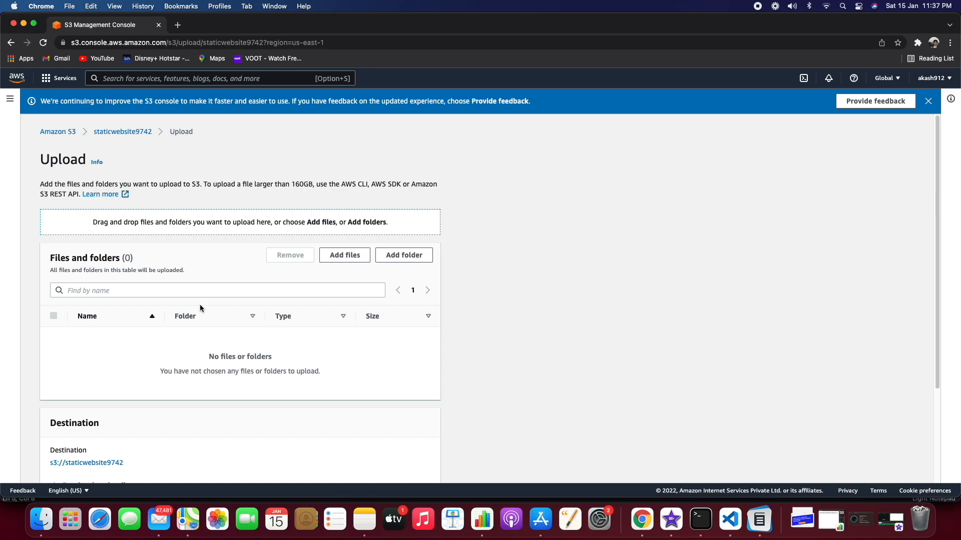
{"action": "left_click", "coordinate": [346, 259]}
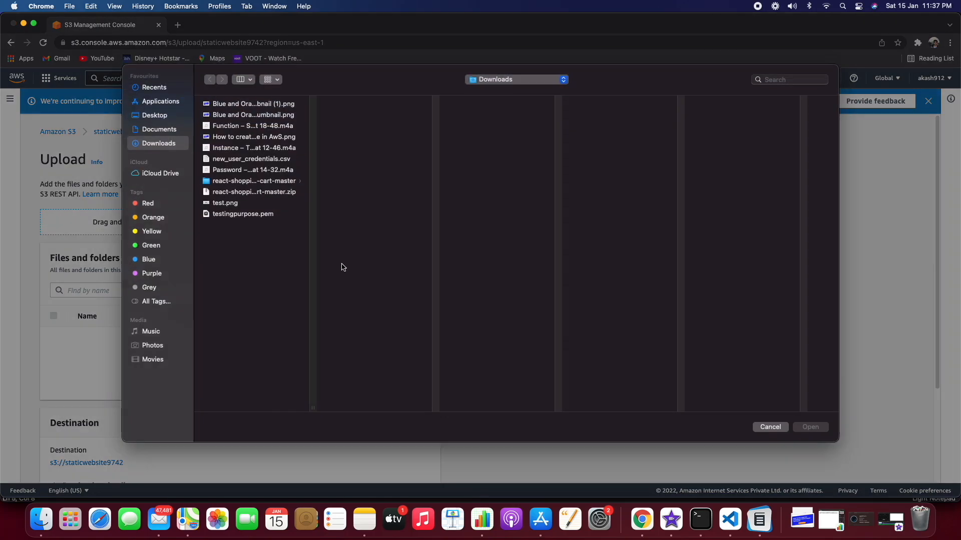
{"action": "left_click", "coordinate": [148, 131]}
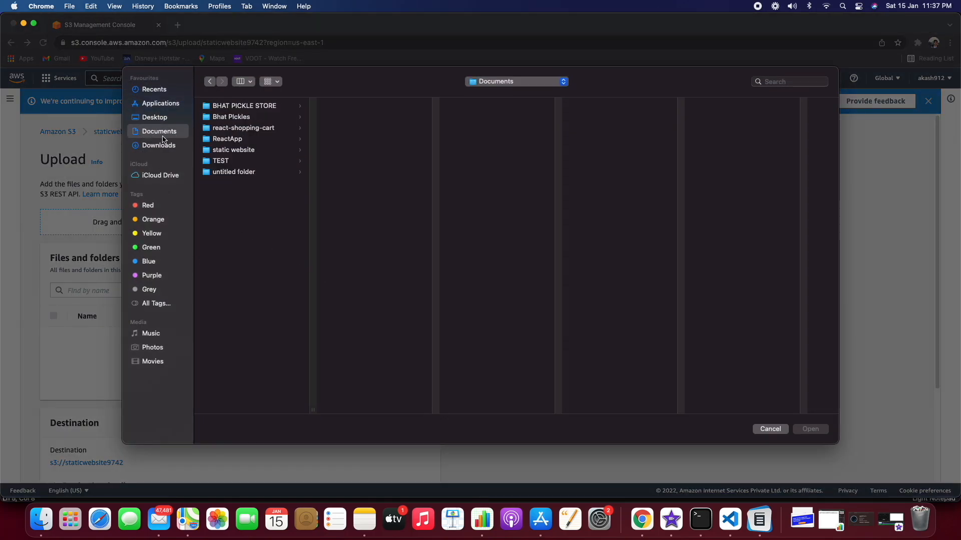
{"action": "left_click", "coordinate": [236, 171]}
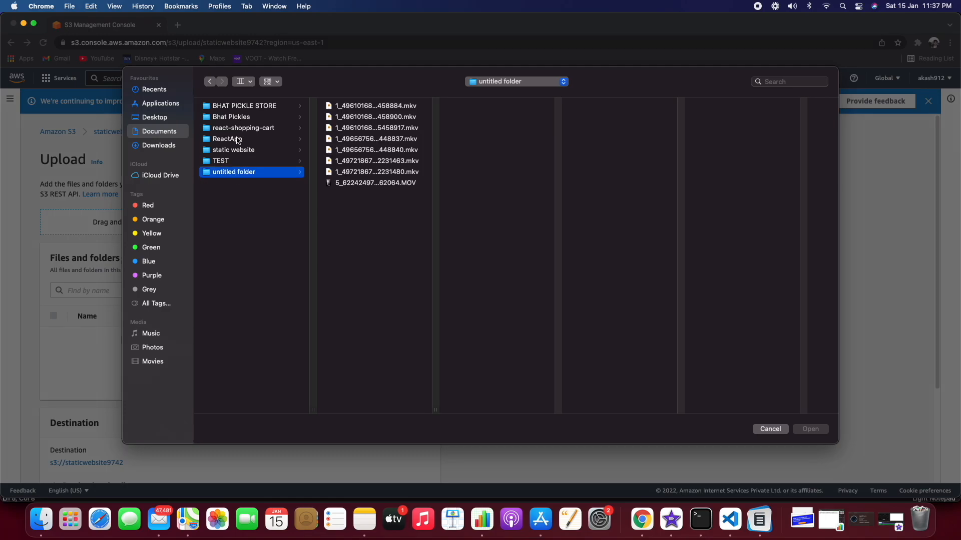
{"action": "left_click", "coordinate": [235, 150]}
{"action": "left_click", "coordinate": [357, 105]}
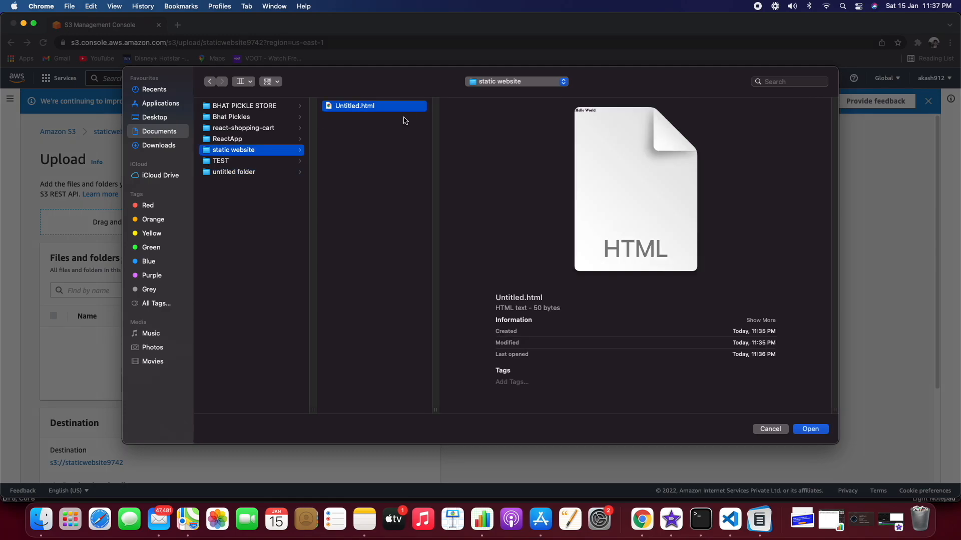
{"action": "left_click", "coordinate": [810, 430]}
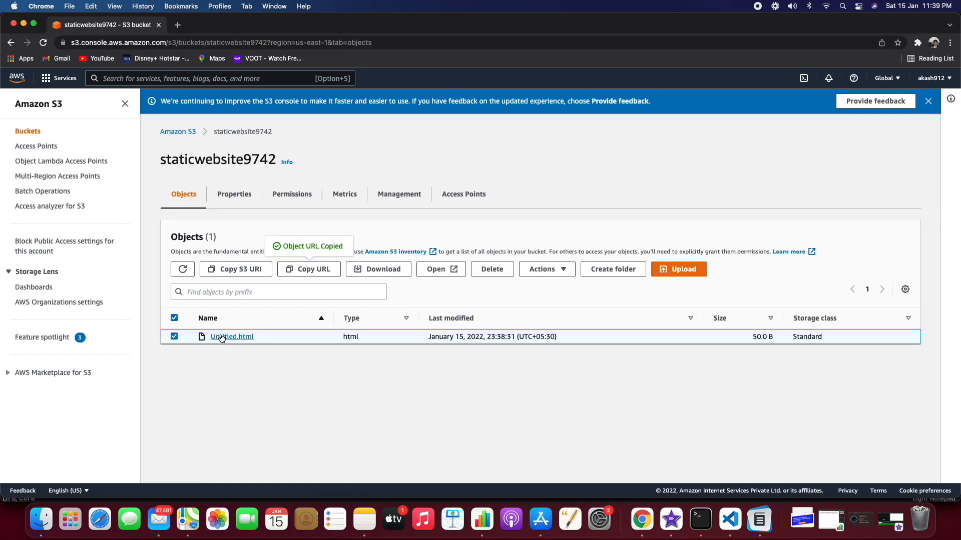
View the uploaded Untitled.html object from the bucket in the browser, and close its page
{"action": "right_click", "coordinate": [222, 338]}
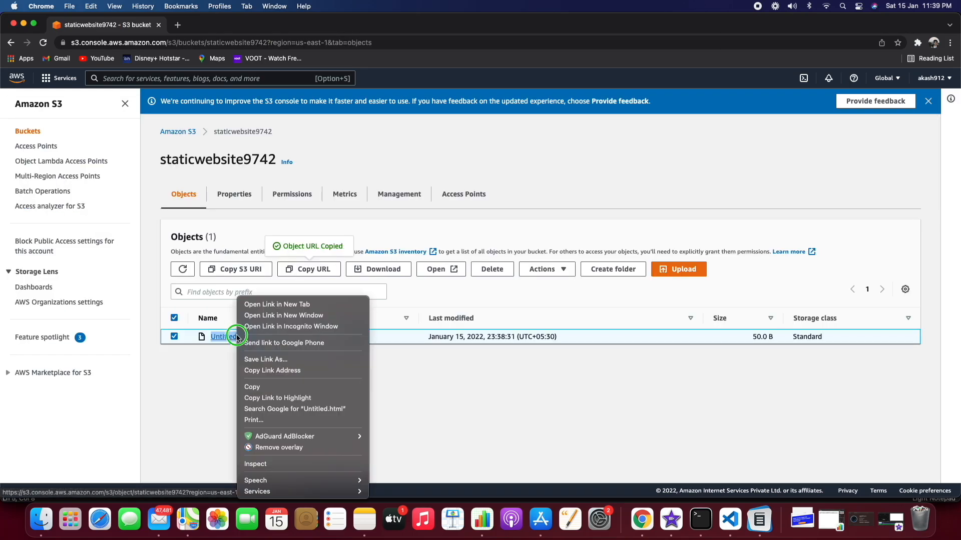
{"action": "left_click", "coordinate": [411, 340]}
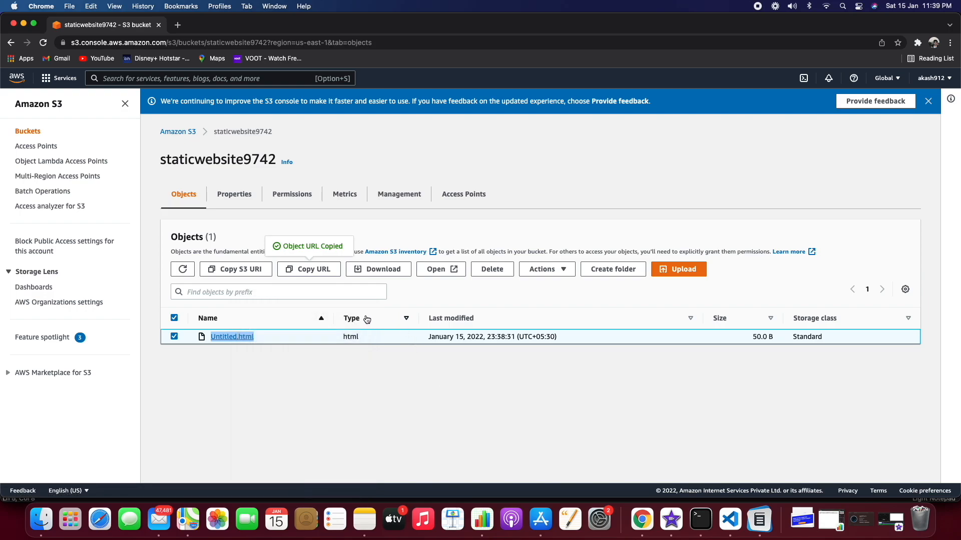
{"action": "left_click", "coordinate": [443, 273]}
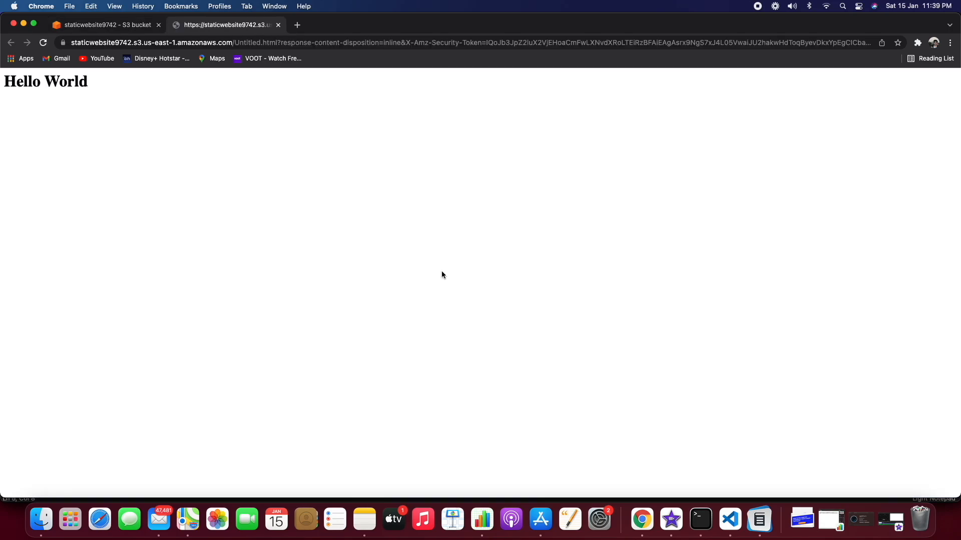
{"action": "left_click", "coordinate": [278, 25]}
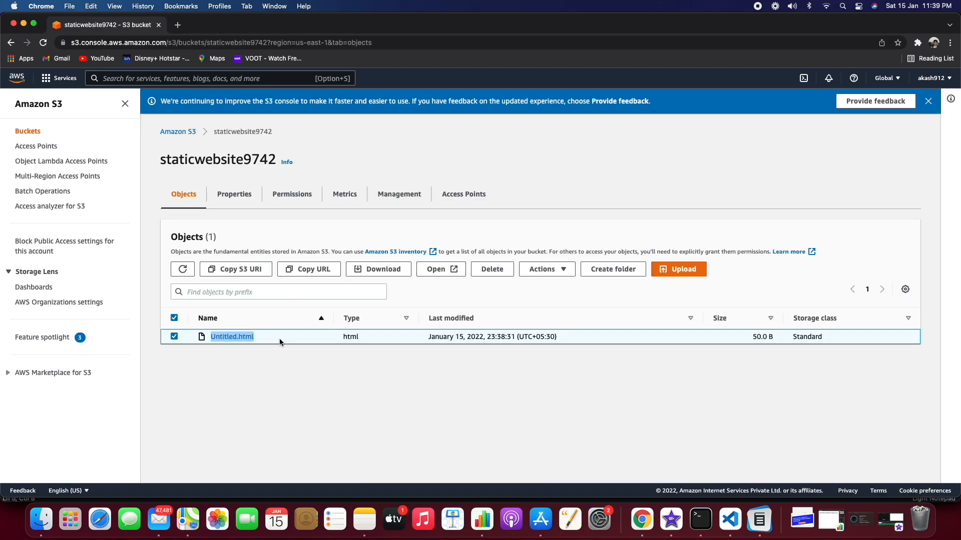
Copy the object URL of Untitled.html and open it in an incognito window to test public access
{"action": "left_click", "coordinate": [244, 337]}
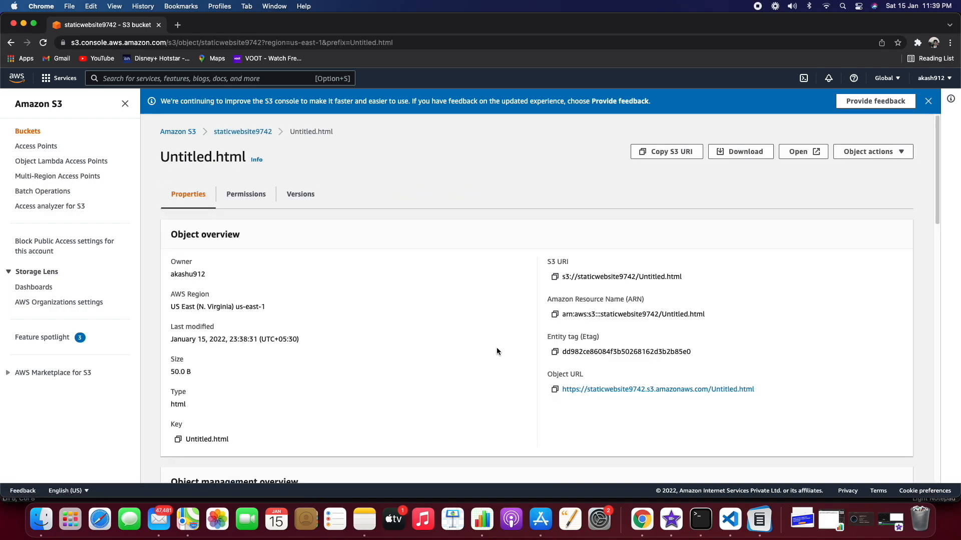
{"action": "left_click", "coordinate": [555, 389]}
{"action": "key", "text": "super+shift+n"}
{"action": "key", "text": "super+v"}
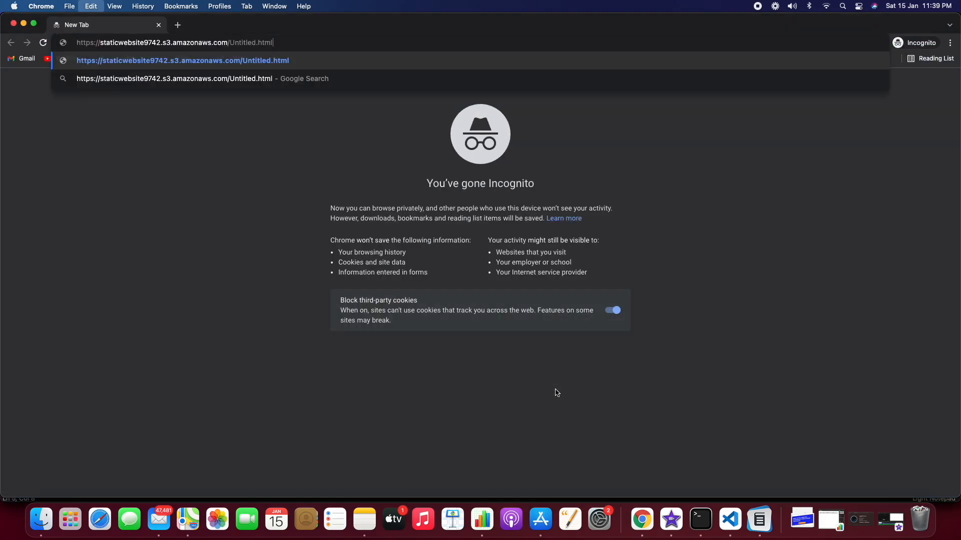
{"action": "key", "text": "Return"}
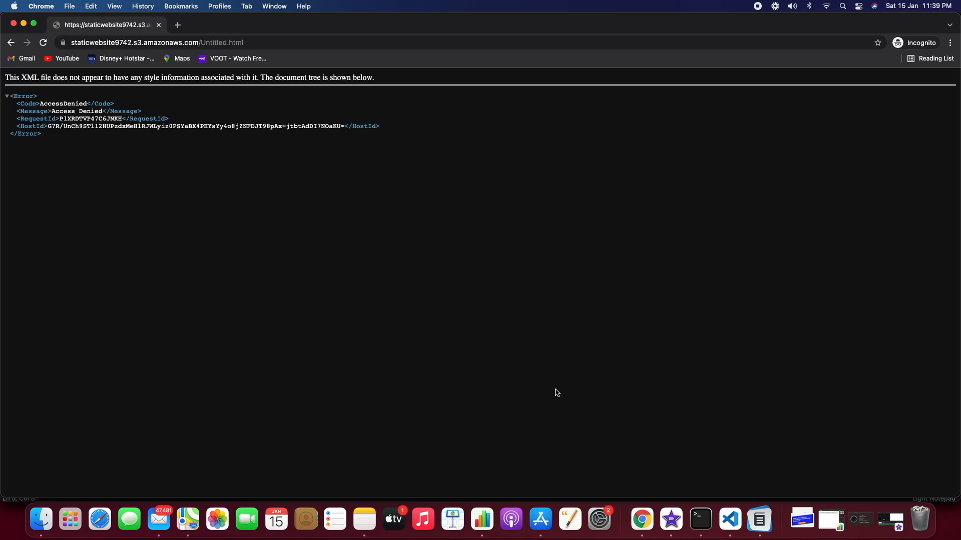
Switch back to the S3 console window and open the permissions of the staticwebsite9742 bucket
{"action": "key", "text": "super+Tab"}
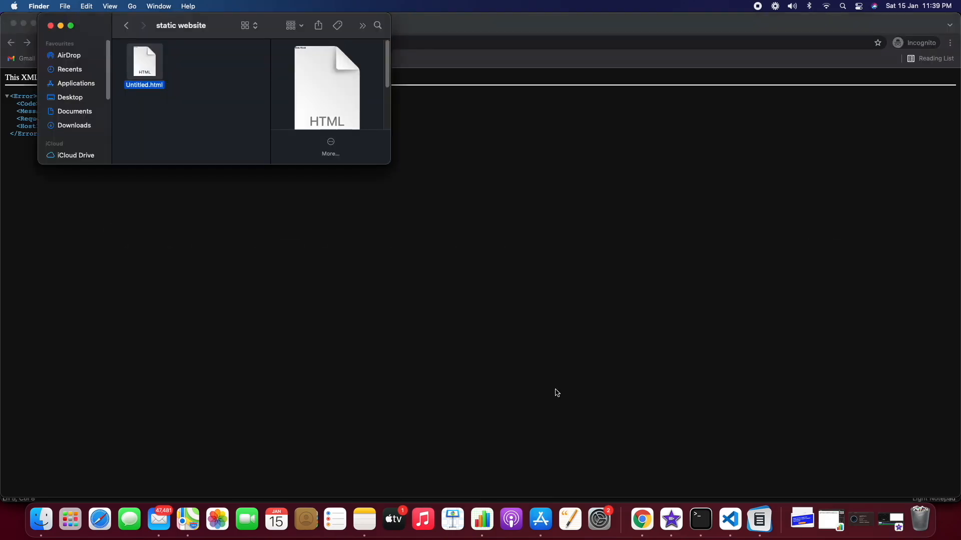
{"action": "key", "text": "super+Tab"}
{"action": "right_click", "coordinate": [643, 528]}
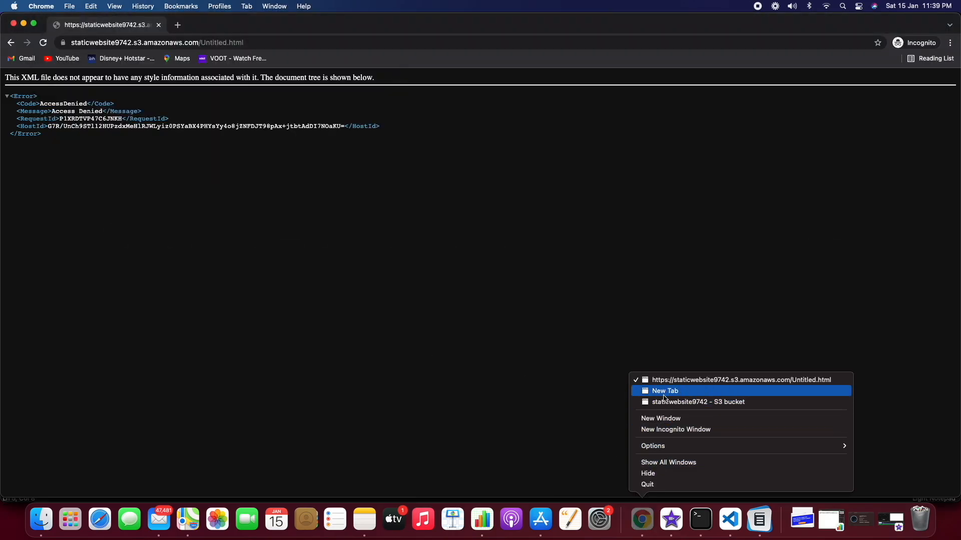
{"action": "left_click", "coordinate": [667, 403]}
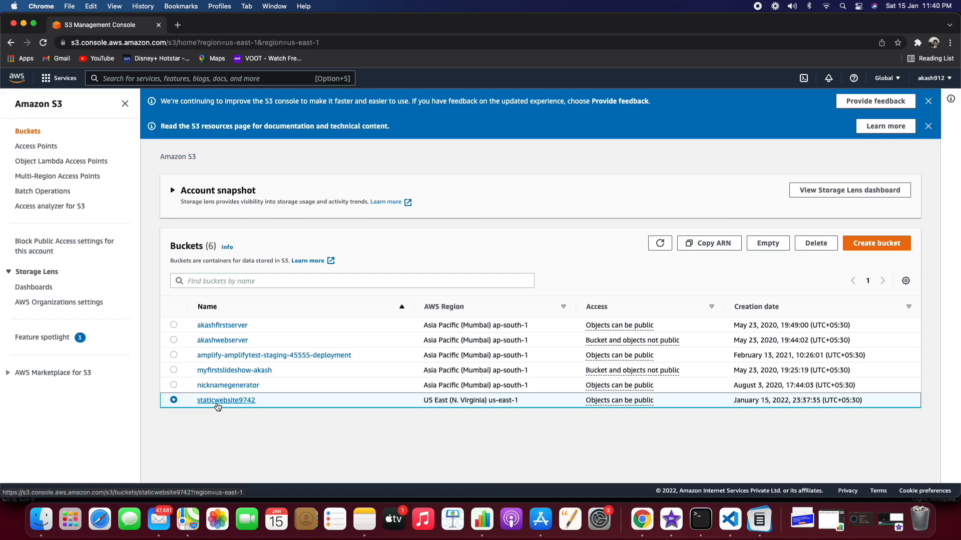
{"action": "left_click", "coordinate": [215, 404]}
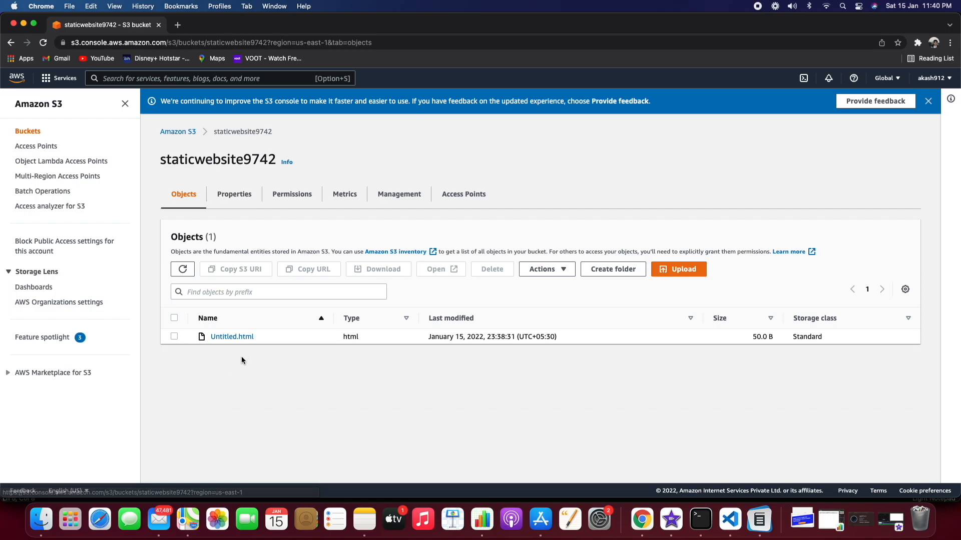
{"action": "left_click", "coordinate": [174, 336]}
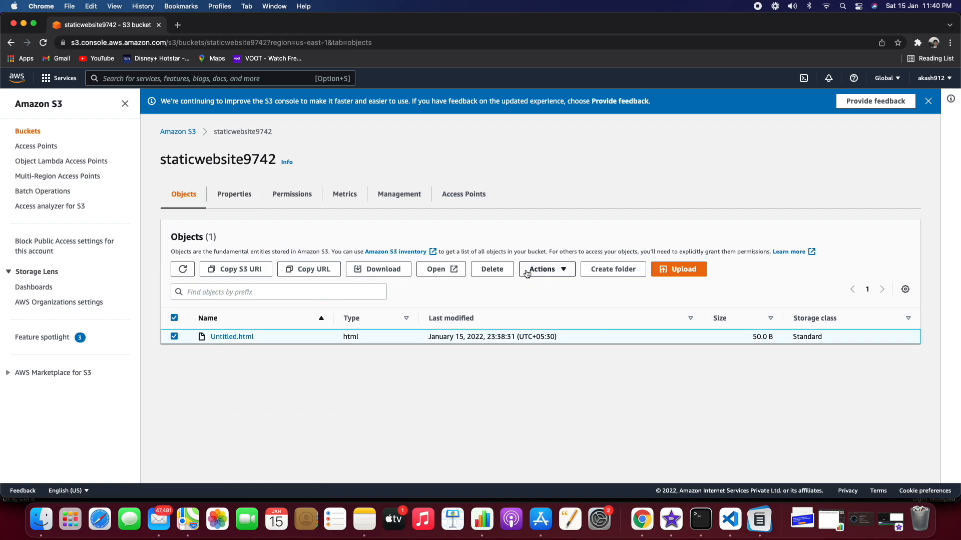
{"action": "left_click", "coordinate": [290, 196]}
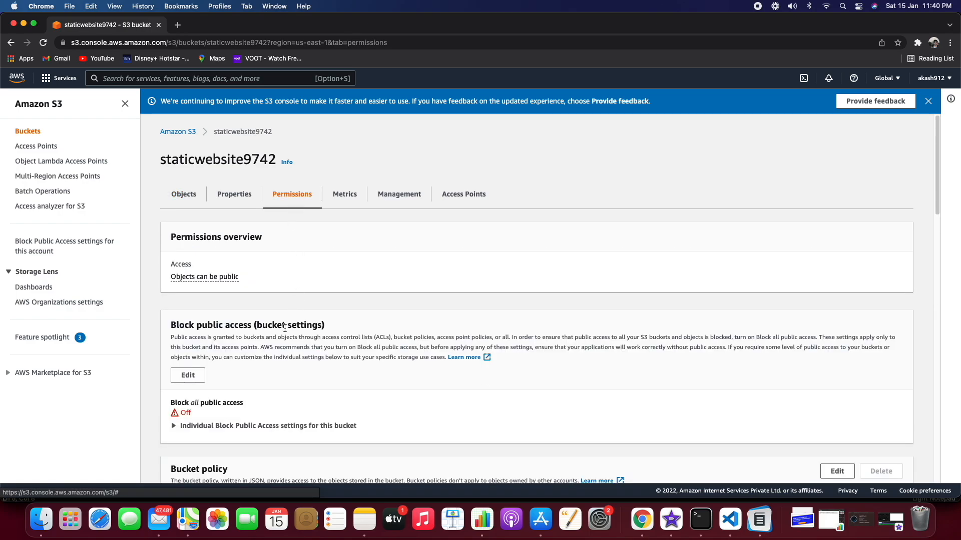
Examine the bucket's individual Block Public Access settings and its bucket policy
{"action": "scroll", "coordinate": [284, 327], "scroll_direction": "down", "scroll_amount": 5}
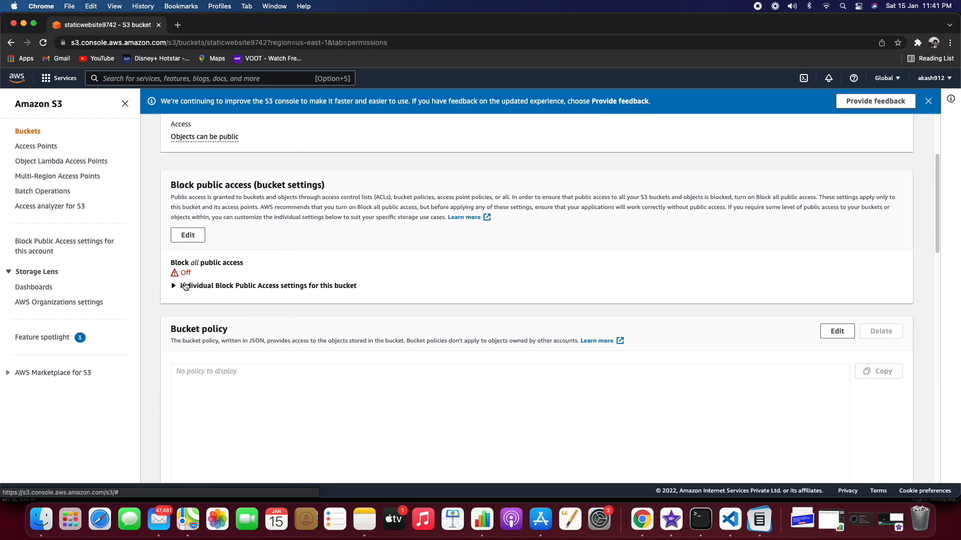
{"action": "left_click", "coordinate": [182, 287]}
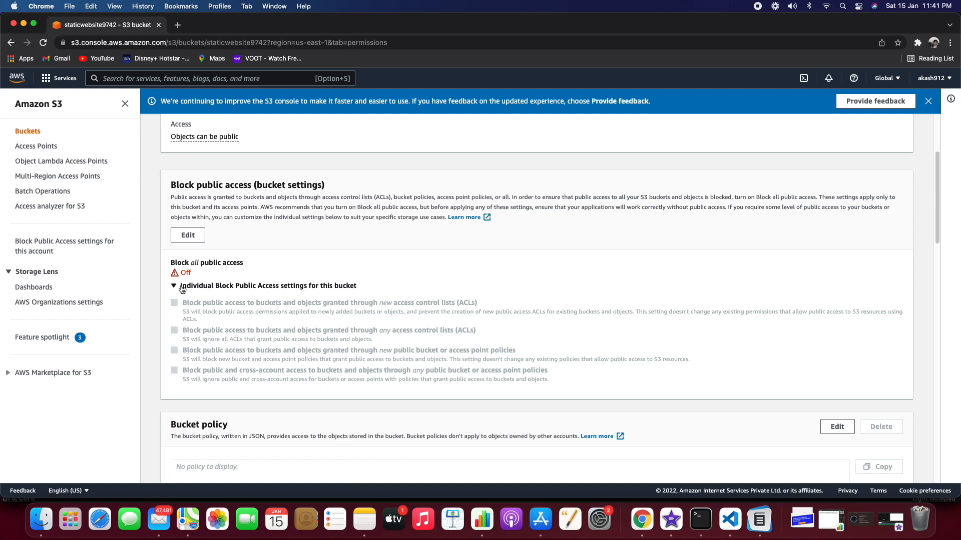
{"action": "left_click", "coordinate": [182, 287]}
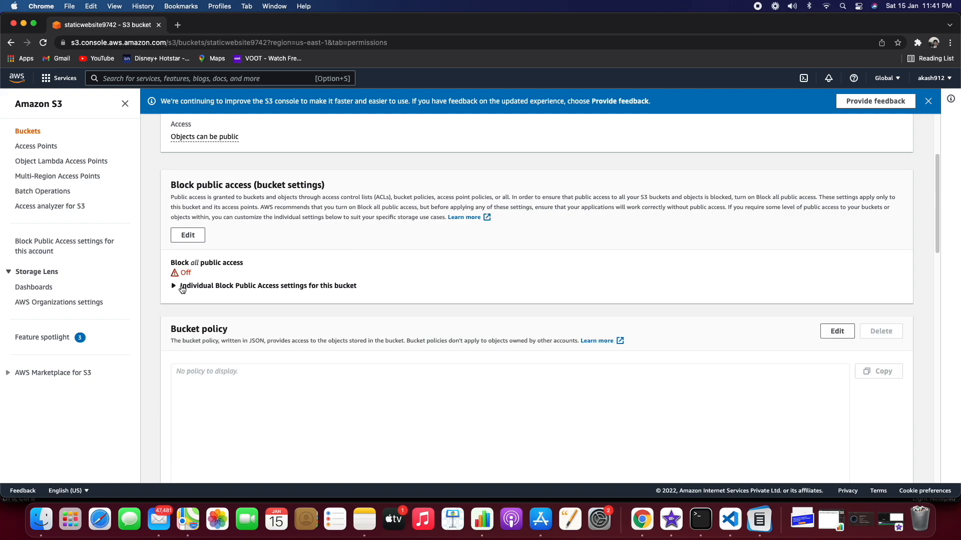
{"action": "scroll", "coordinate": [182, 286], "scroll_direction": "down", "scroll_amount": 3}
{"action": "left_click", "coordinate": [226, 297]}
Search the web in a new tab for "bucket policy for s3 static website" and open the AWS guide on setting permissions for website access
{"action": "left_click", "coordinate": [177, 24]}
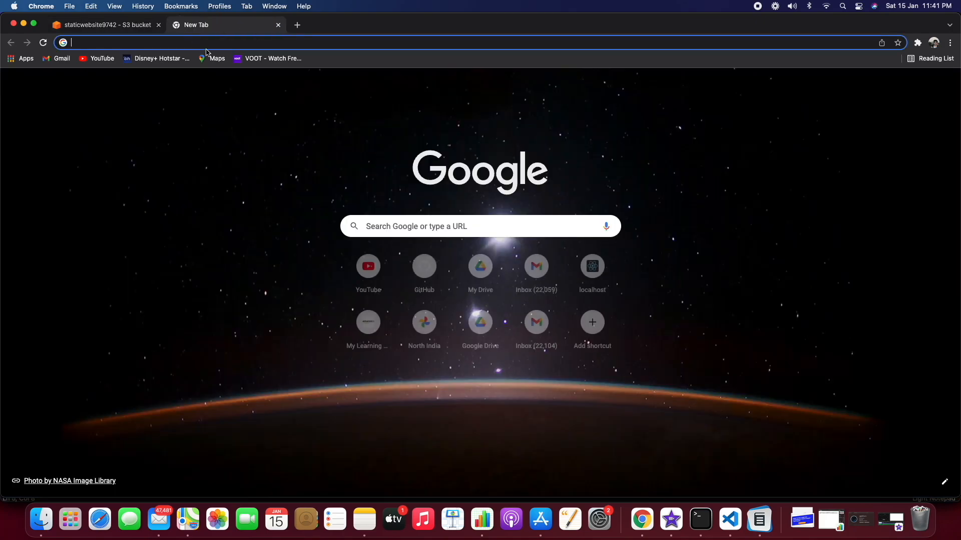
{"action": "type", "text": "bu"}
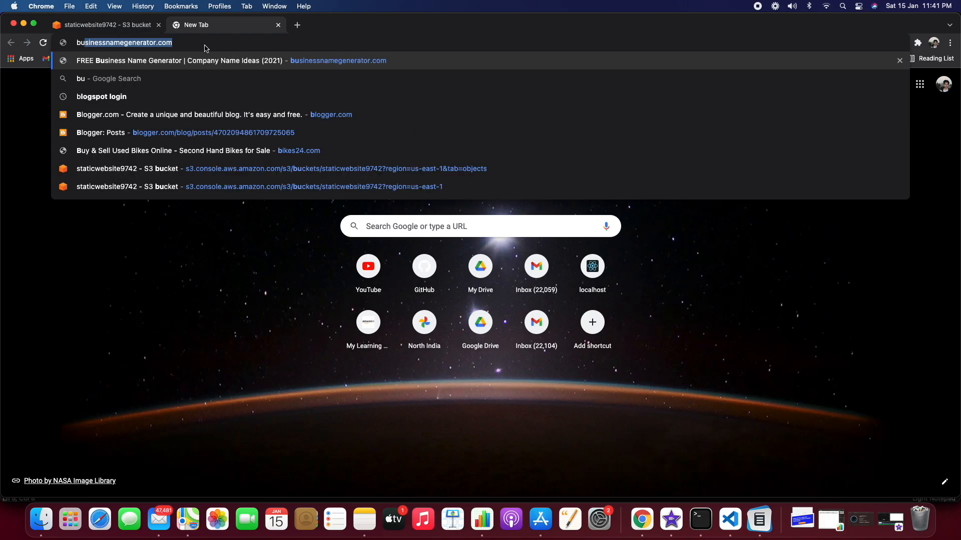
{"action": "type", "text": "cket po"}
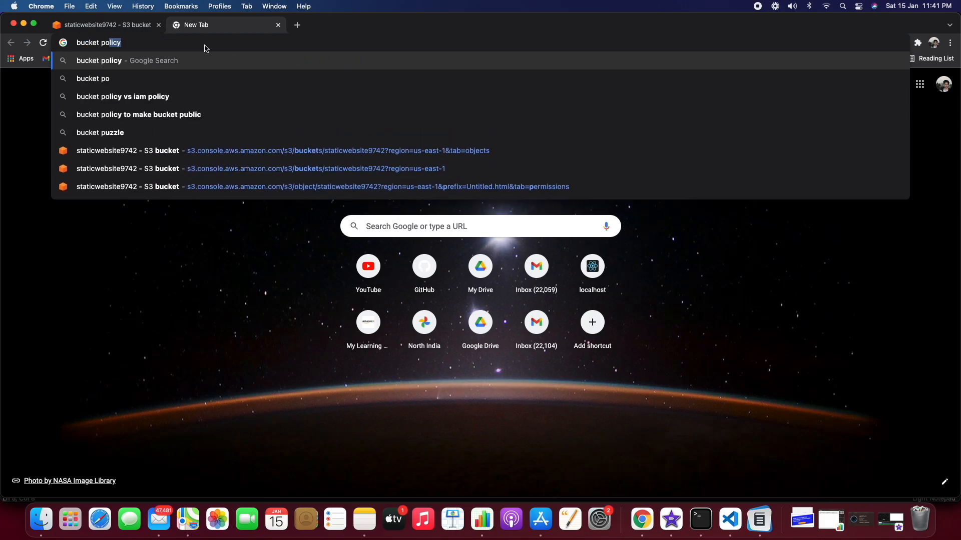
{"action": "type", "text": "licy for s3"}
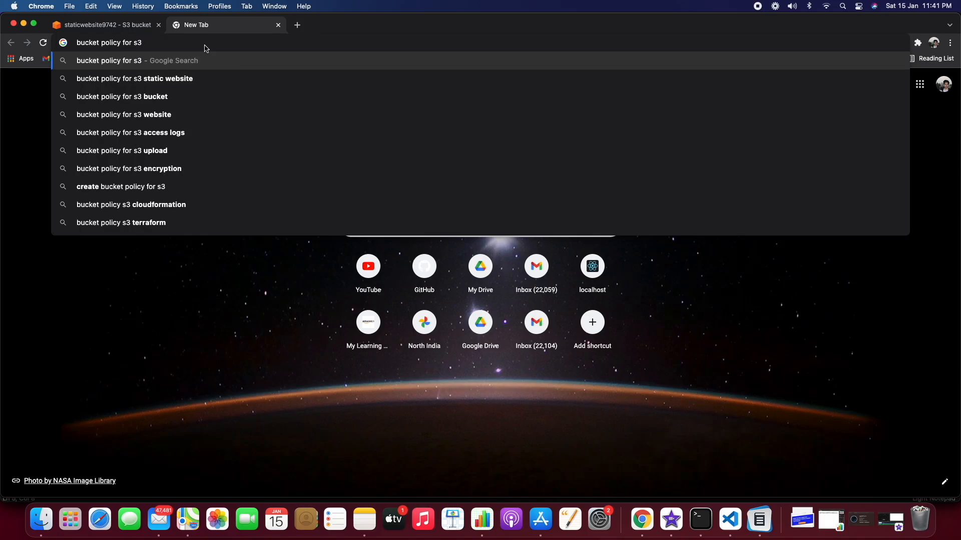
{"action": "key", "text": "Down"}
{"action": "key", "text": "Return"}
{"action": "left_click", "coordinate": [157, 180], "text": "super"}
{"action": "left_click", "coordinate": [345, 24]}
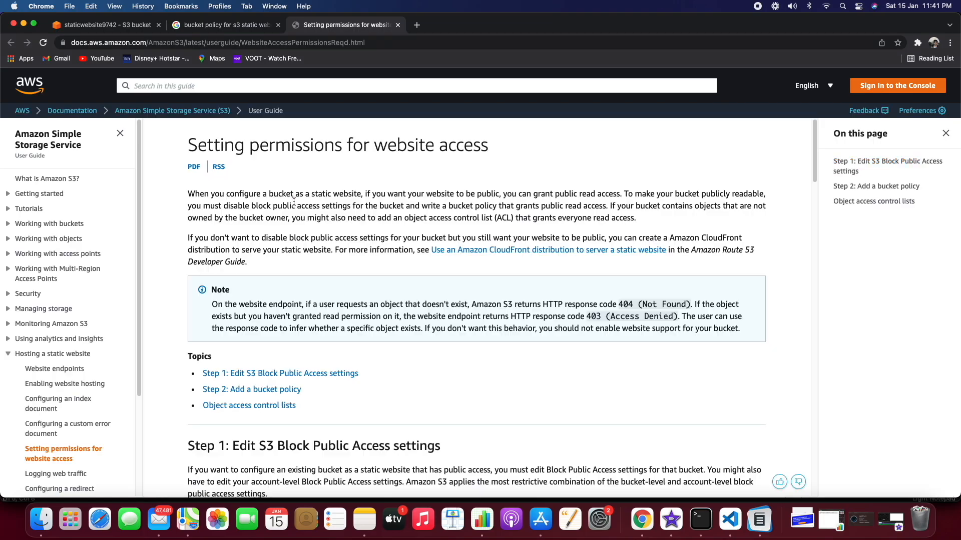
Copy the example PublicReadGetObject bucket policy JSON from the guide's section on adding a bucket policy
{"action": "scroll", "coordinate": [290, 220], "scroll_direction": "down", "scroll_amount": 15}
{"action": "scroll", "coordinate": [287, 234], "scroll_direction": "down", "scroll_amount": 7}
{"action": "scroll", "coordinate": [280, 240], "scroll_direction": "up", "scroll_amount": 2}
{"action": "left_click_drag", "start_coordinate": [211, 228], "coordinate": [244, 405]}
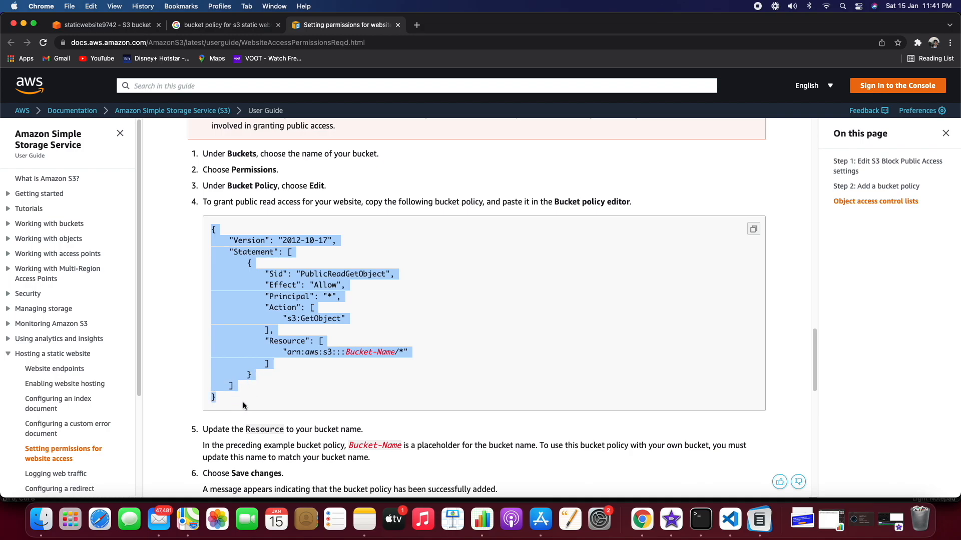
{"action": "left_click", "coordinate": [159, 285]}
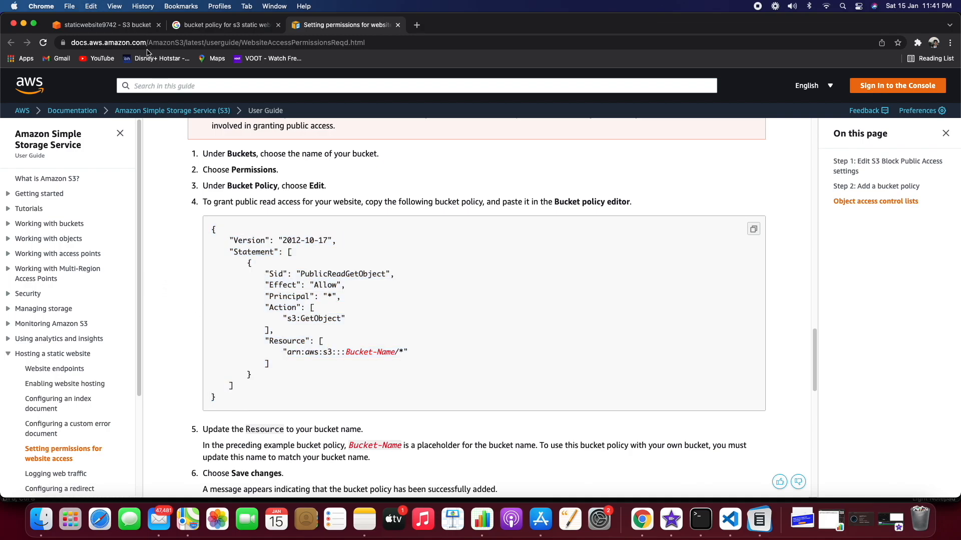
Return to the staticwebsite9742 bucket, open its bucket policy for editing and replace the default statement with the copied public-read policy
{"action": "left_click", "coordinate": [110, 24]}
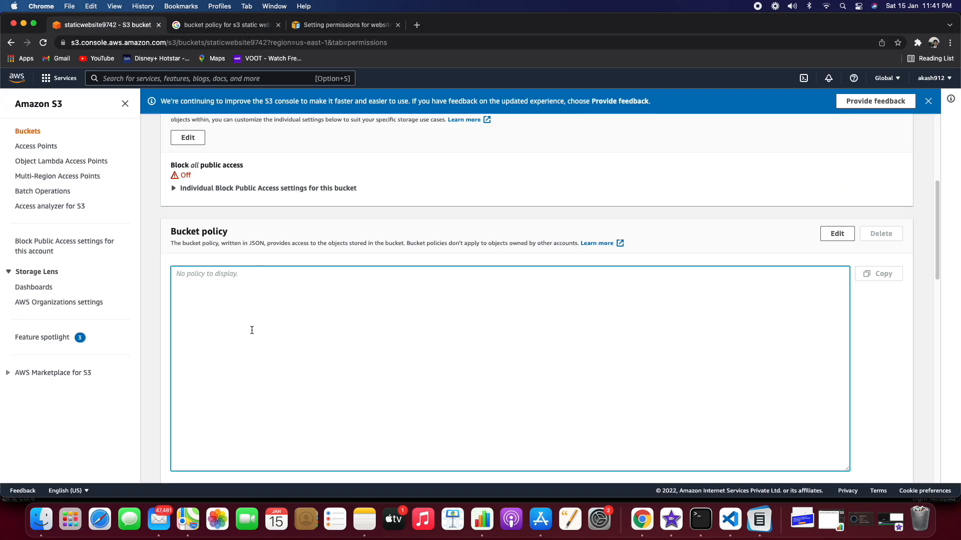
{"action": "left_click", "coordinate": [835, 237]}
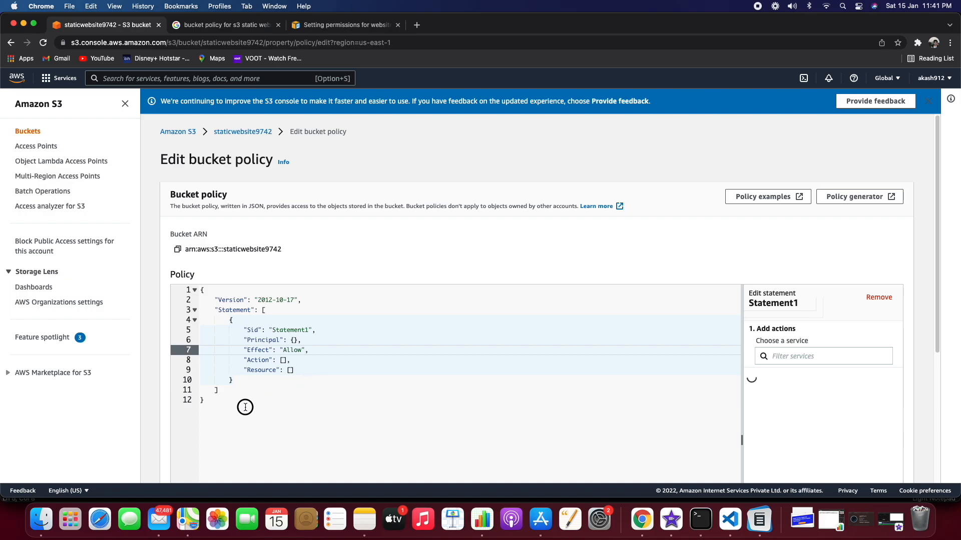
{"action": "key", "text": "super+a"}
{"action": "key", "text": "super+c"}
{"action": "key", "text": "super+v"}
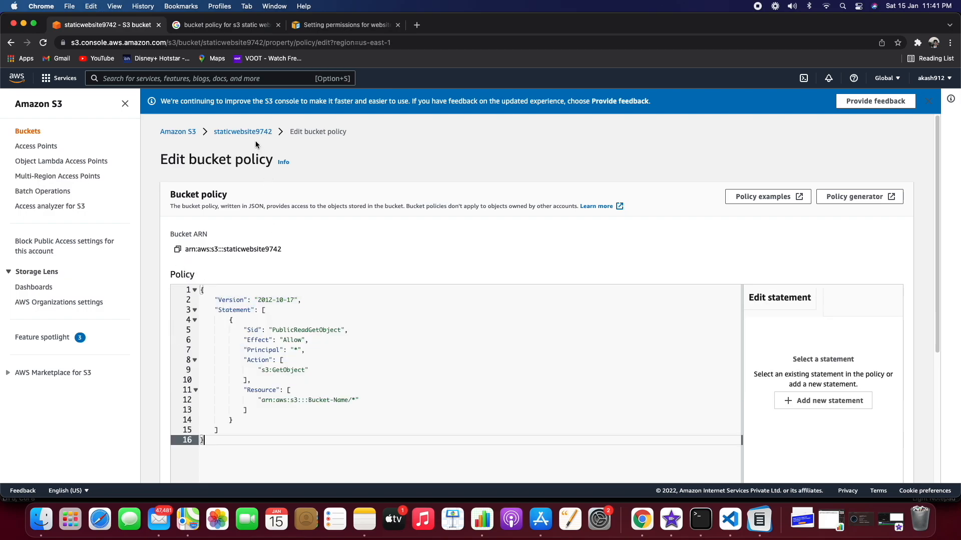
Replace the Bucket-Name placeholder in the policy's resource ARN with staticwebsite9742 and save the bucket policy
{"action": "left_click_drag", "start_coordinate": [211, 131], "coordinate": [271, 135]}
{"action": "key", "text": "super+c"}
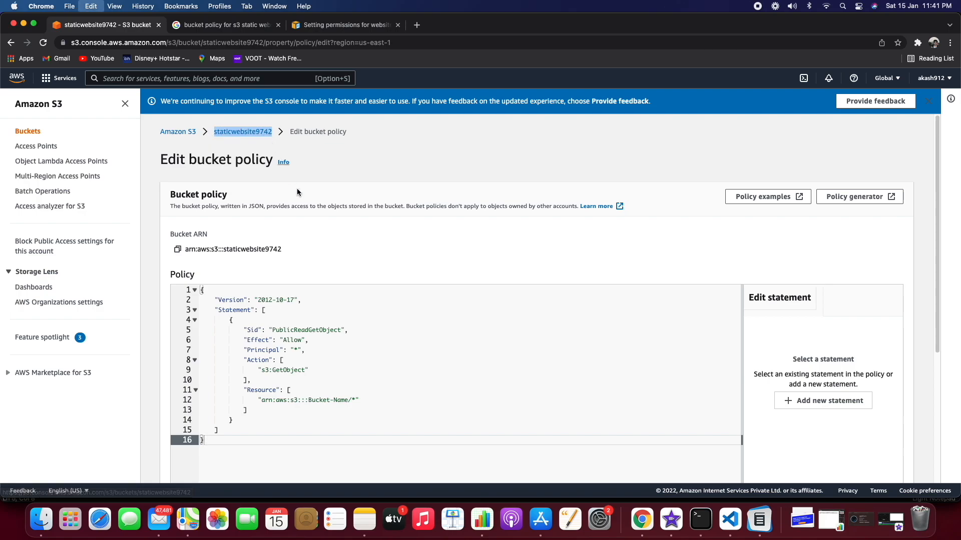
{"action": "left_click", "coordinate": [348, 401]}
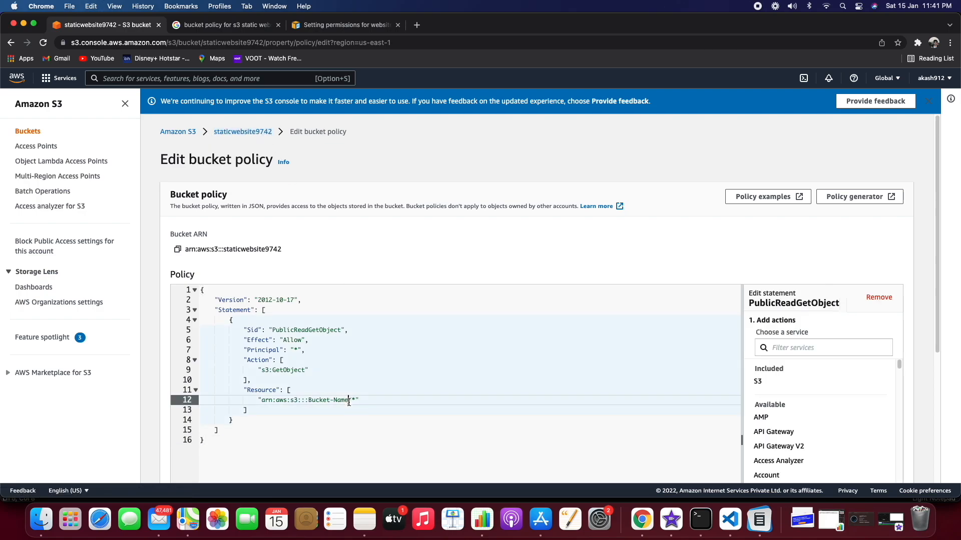
{"action": "left_click", "coordinate": [308, 401], "text": "shift"}
{"action": "key", "text": "super+v"}
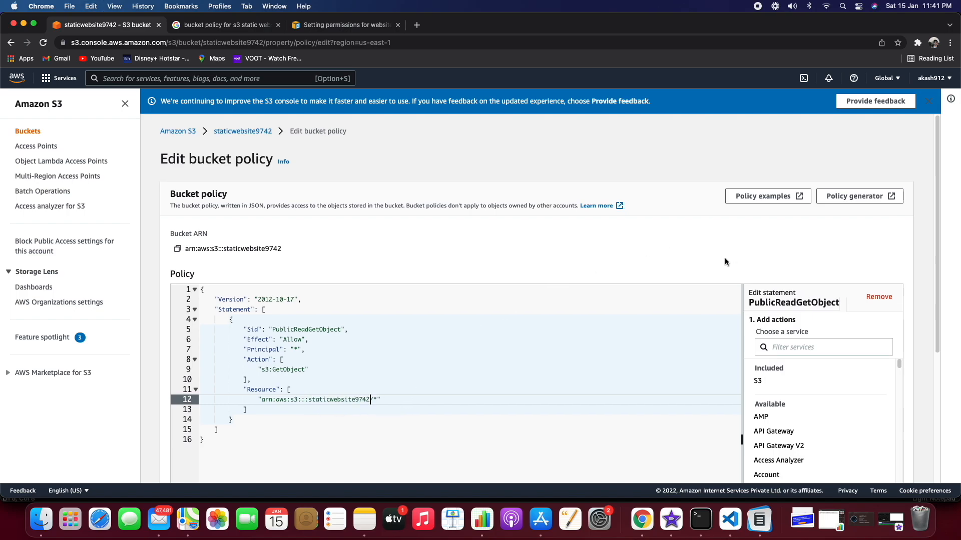
{"action": "scroll", "coordinate": [724, 257], "scroll_direction": "down", "scroll_amount": 5}
{"action": "left_click", "coordinate": [861, 464]}
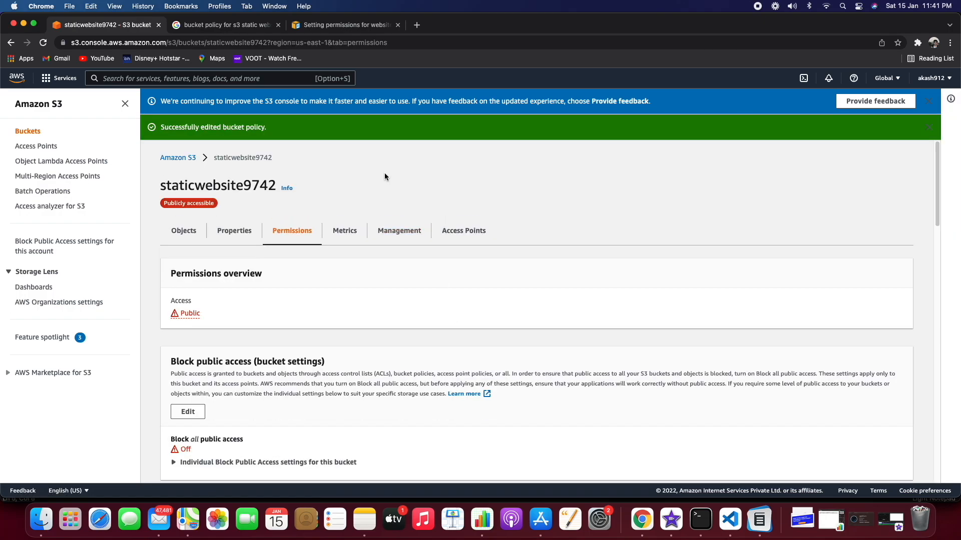
Switch to the incognito window with Untitled.html and reload the page to test public access
{"action": "key", "text": "cmd+Tab"}
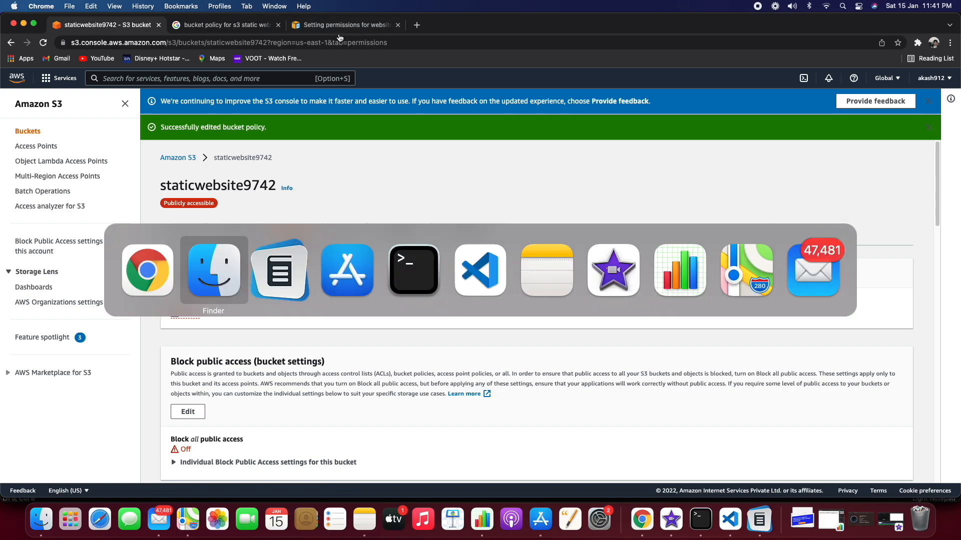
{"action": "left_click", "coordinate": [493, 136]}
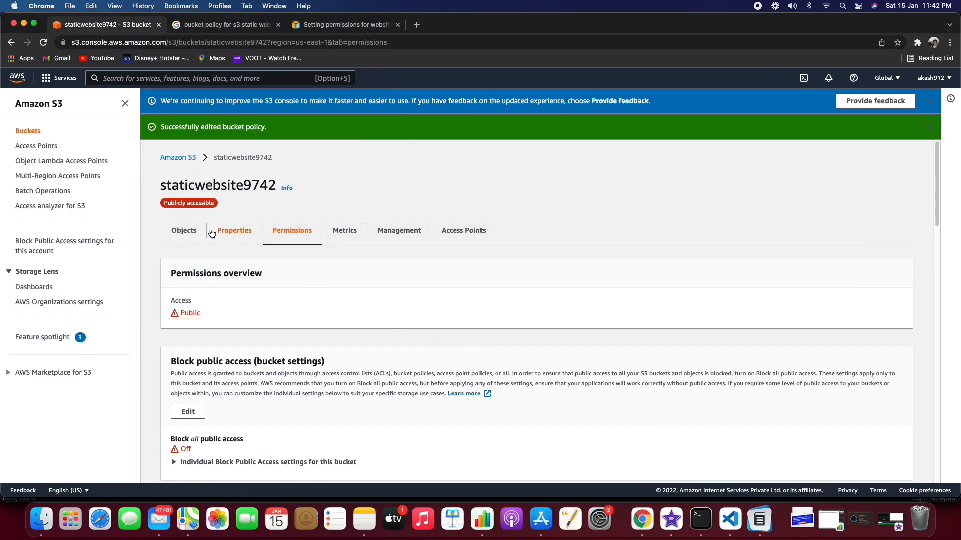
{"action": "right_click", "coordinate": [640, 524]}
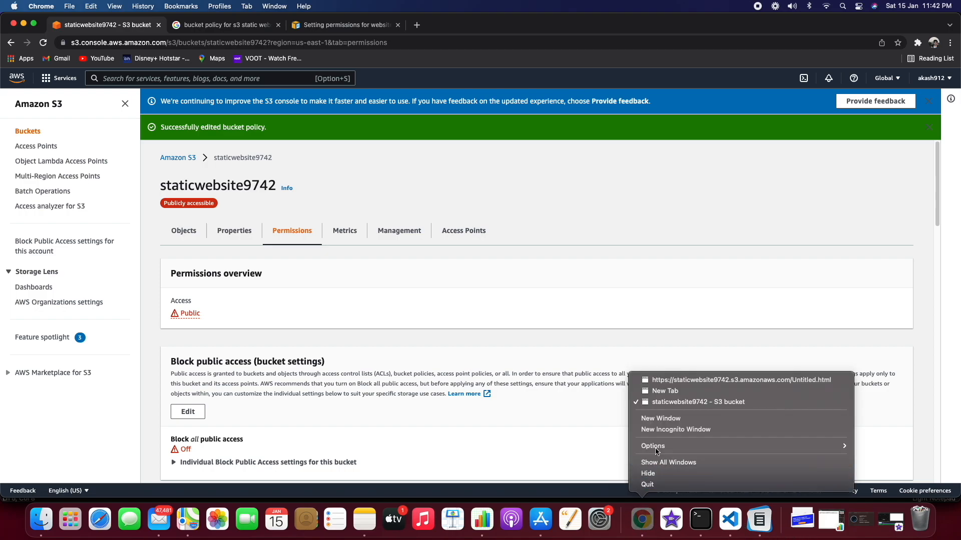
{"action": "left_click", "coordinate": [653, 379]}
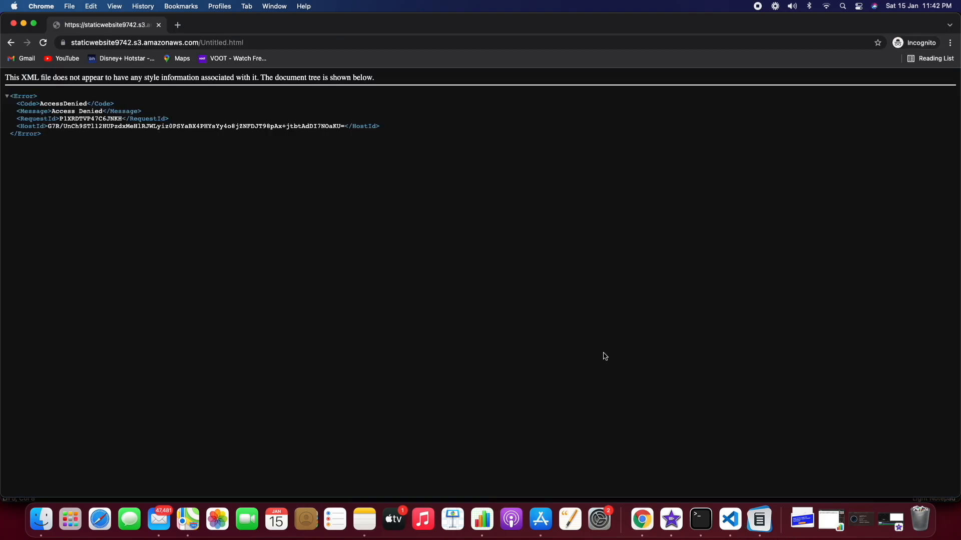
{"action": "left_click", "coordinate": [43, 43]}
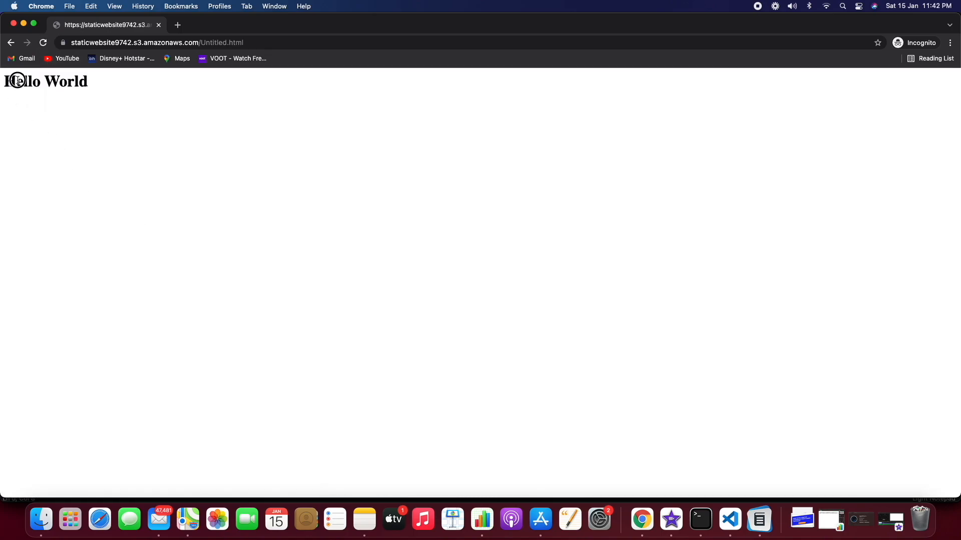
{"action": "left_click_drag", "start_coordinate": [13, 83], "coordinate": [100, 81]}
{"action": "left_click", "coordinate": [95, 113]}
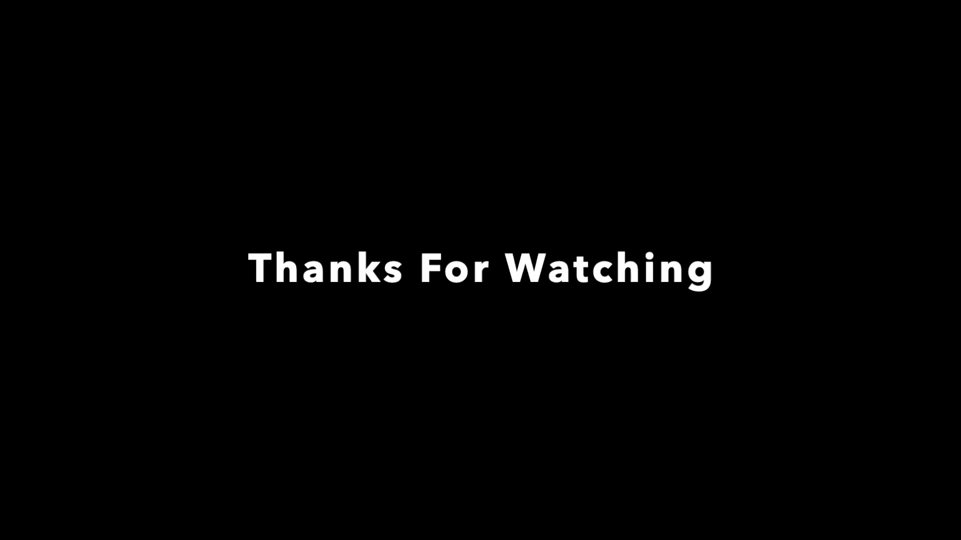